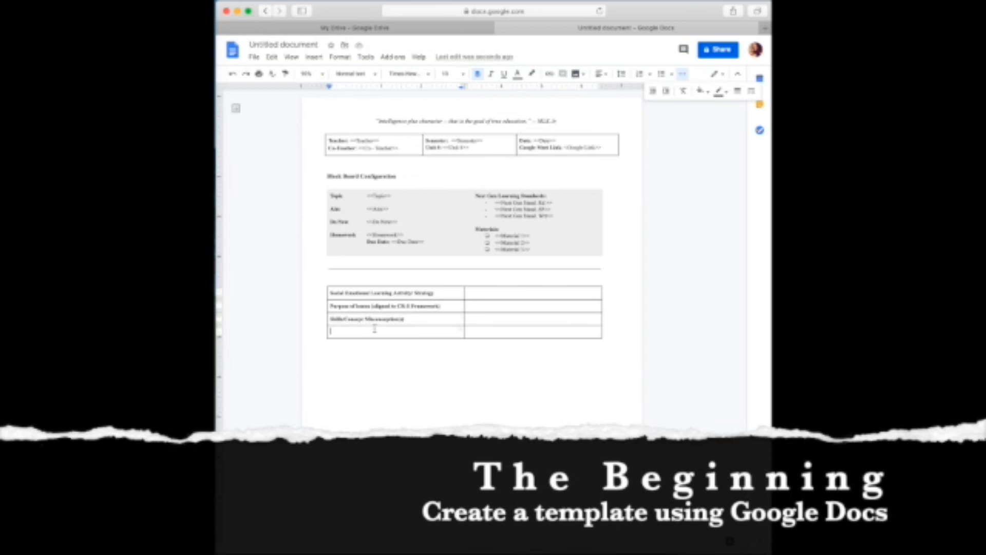
Add Remedy, Co-Teaching Model and Grouping Strategy rows to the planning table and narrow its label column.
{"action": "type", "text": "Remedy to address"}
{"action": "type", "text": " miscon"}
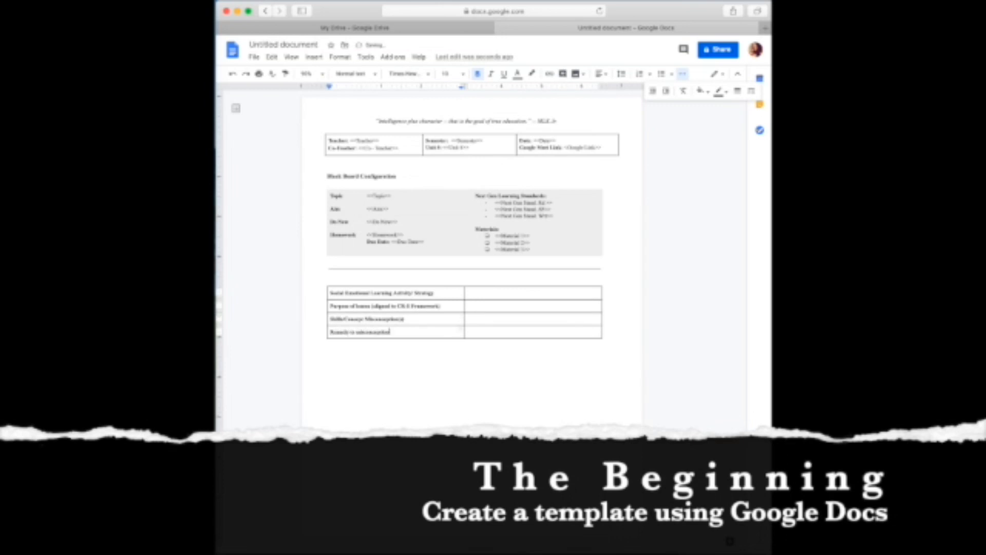
{"action": "type", "text": "ception OR intervention strategy"}
{"action": "key", "text": "Tab"}
{"action": "key", "text": "Tab"}
{"action": "type", "text": "Co-Teaching Model"}
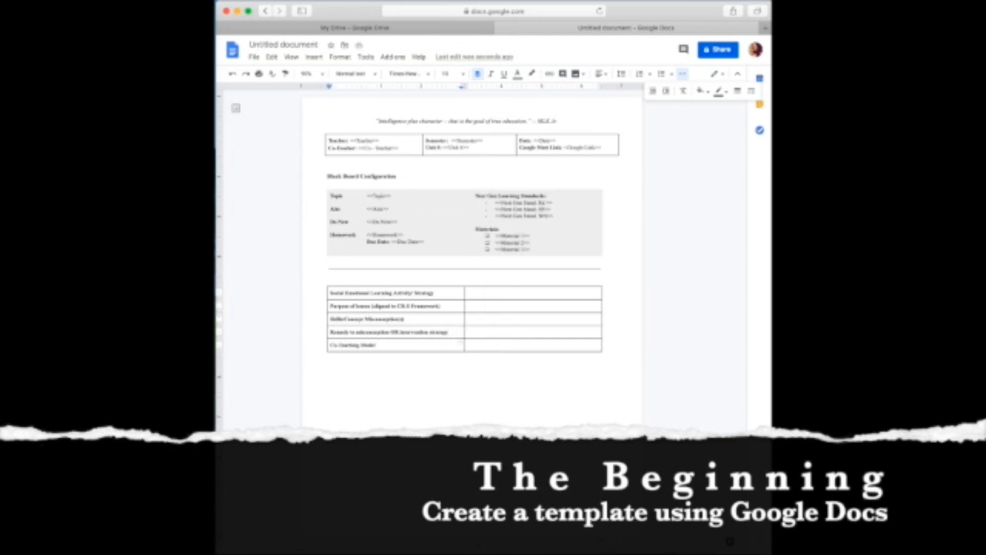
{"action": "right_click", "coordinate": [429, 344]}
{"action": "left_click", "coordinate": [447, 345]}
{"action": "type", "text": "Grouping"}
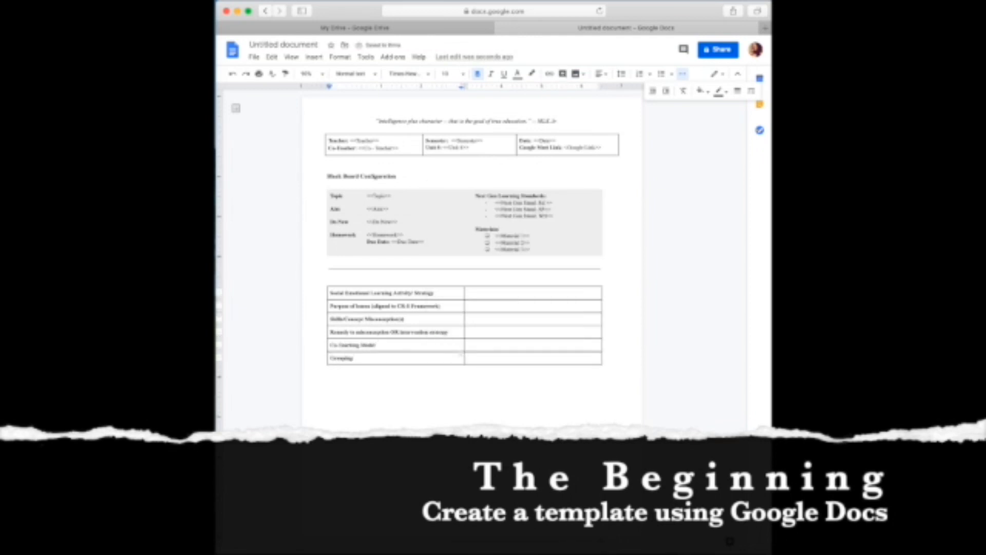
{"action": "type", "text": " Strategy used"}
{"action": "type", "text": " rationale"}
{"action": "left_click_drag", "start_coordinate": [465, 330], "coordinate": [392, 328]}
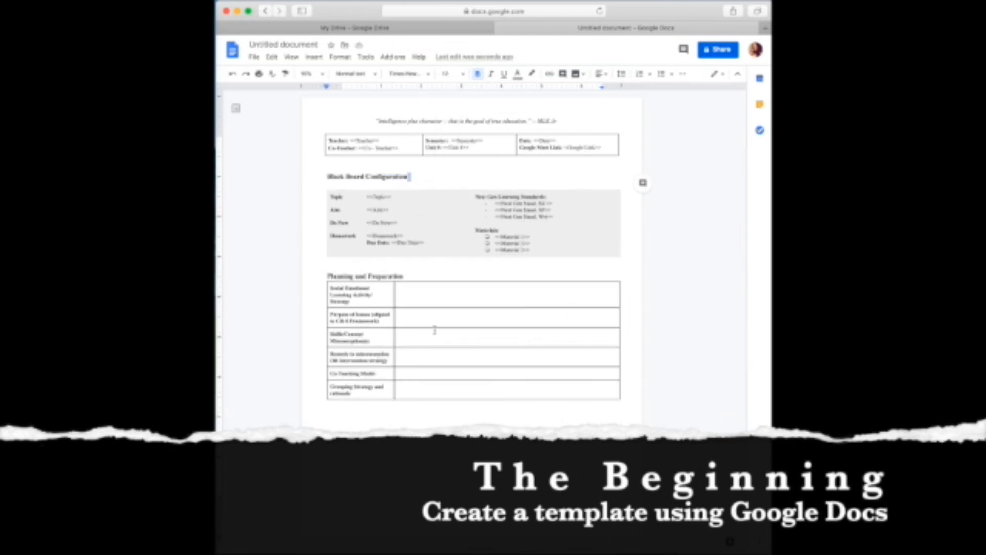
Type the heading 'Lesson Assessment' below the planning table.
{"action": "left_click", "coordinate": [400, 356]}
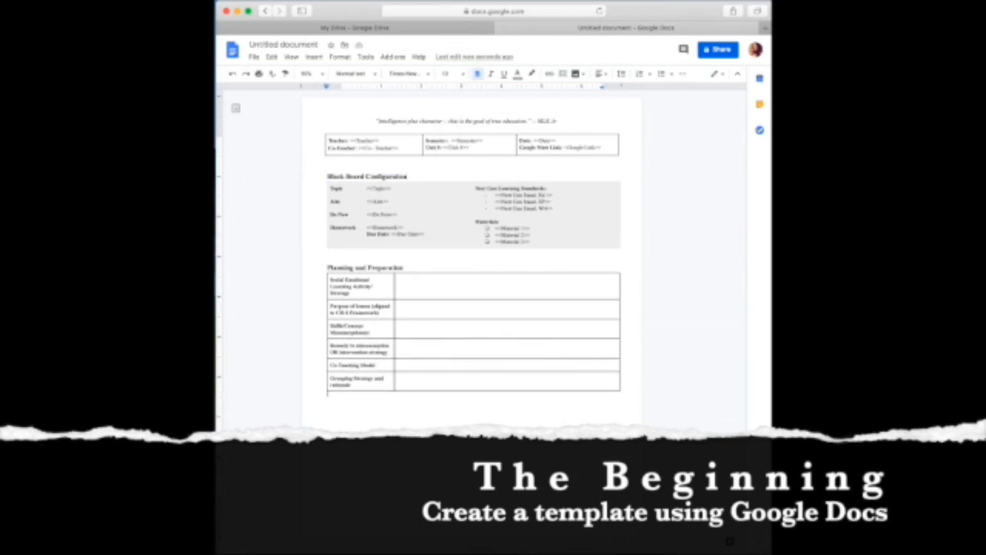
{"action": "left_click", "coordinate": [379, 384]}
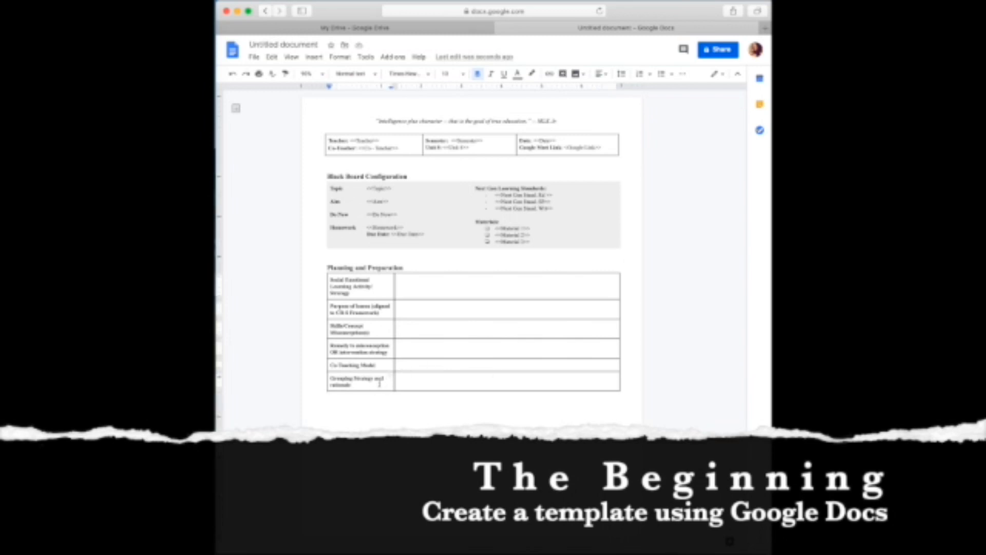
{"action": "left_click", "coordinate": [329, 401]}
{"action": "type", "text": "Lesson Assessment"}
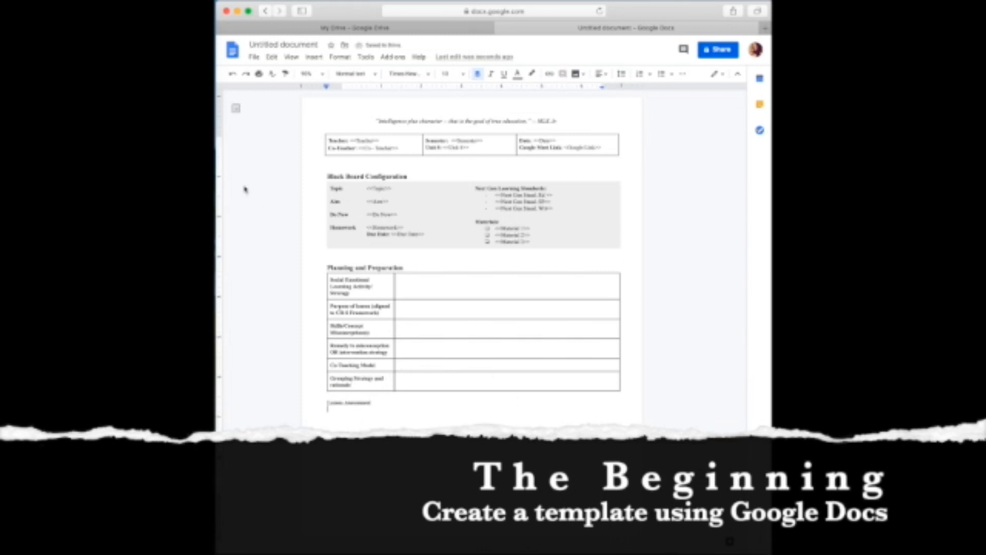
Insert a two-column table labelled 'Description of End of Lesson Assessment:' and 'How Am'.
{"action": "left_click", "coordinate": [314, 56]}
{"action": "mouse_move", "coordinate": [326, 88]}
{"action": "left_click", "coordinate": [427, 97]}
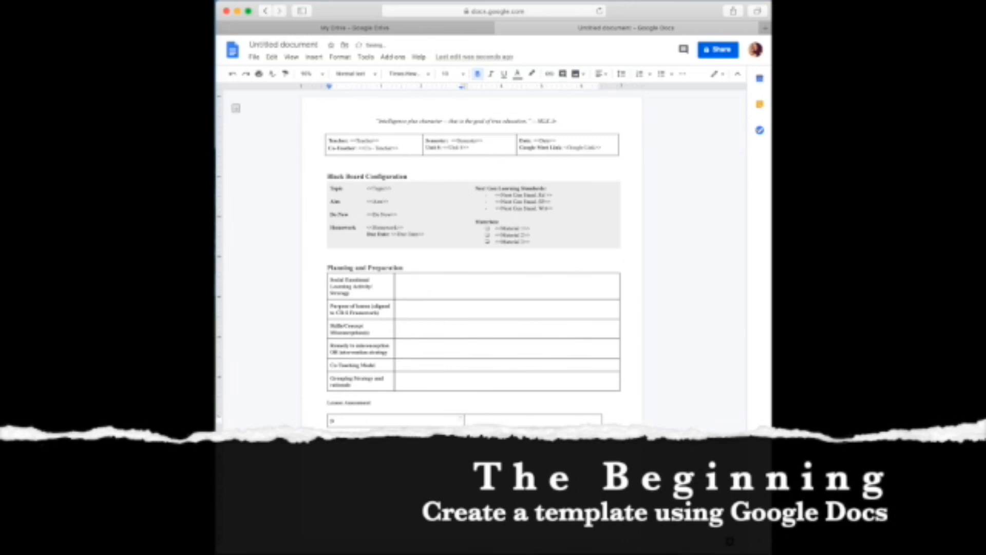
{"action": "type", "text": "Description of End of Lesson Assessment:"}
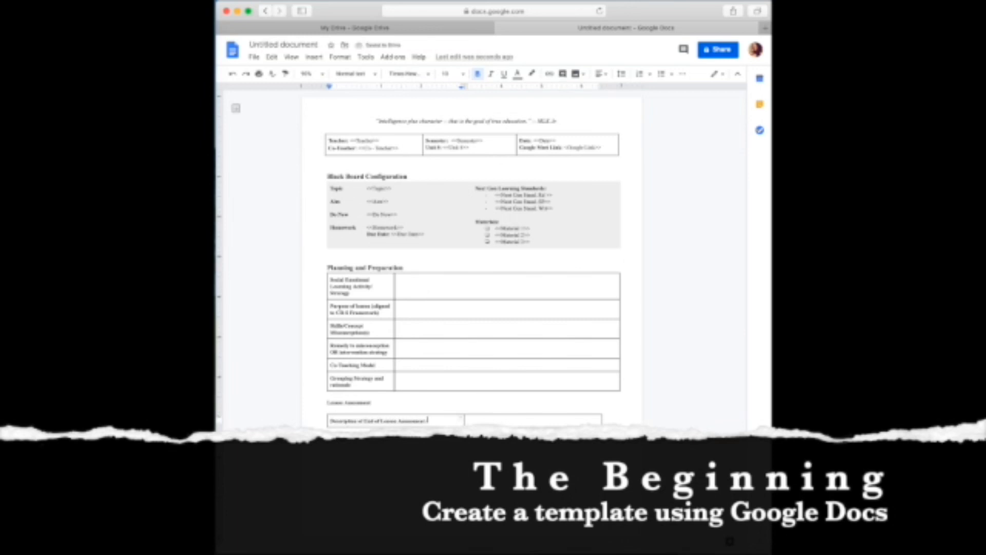
{"action": "key", "text": "Tab"}
{"action": "type", "text": "How Am"}
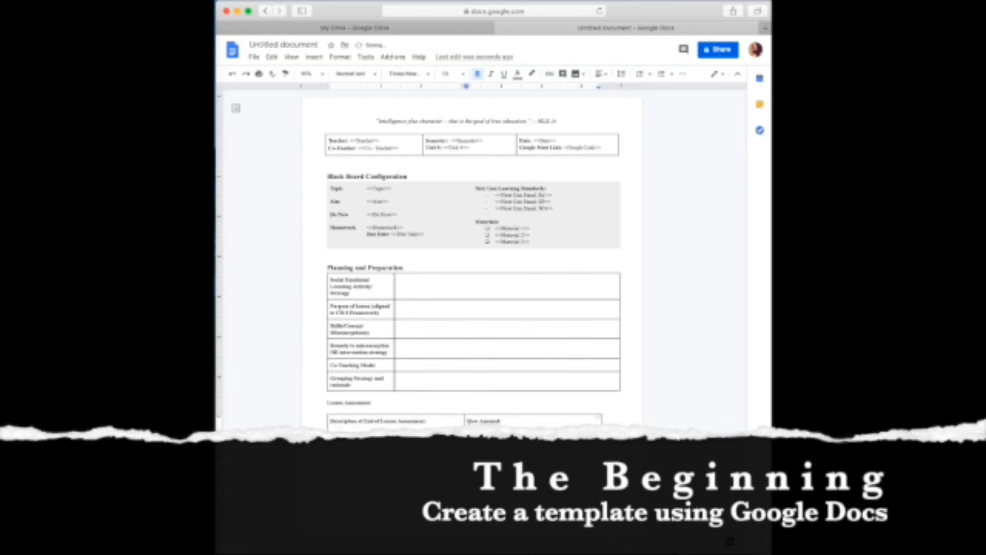
Remove the blank line above the table and enlarge the Lesson Assessment heading's font size.
{"action": "left_click", "coordinate": [662, 74]}
{"action": "left_click", "coordinate": [379, 409]}
{"action": "key", "text": "BackSpace"}
{"action": "left_click_drag", "start_coordinate": [379, 402], "coordinate": [329, 395]}
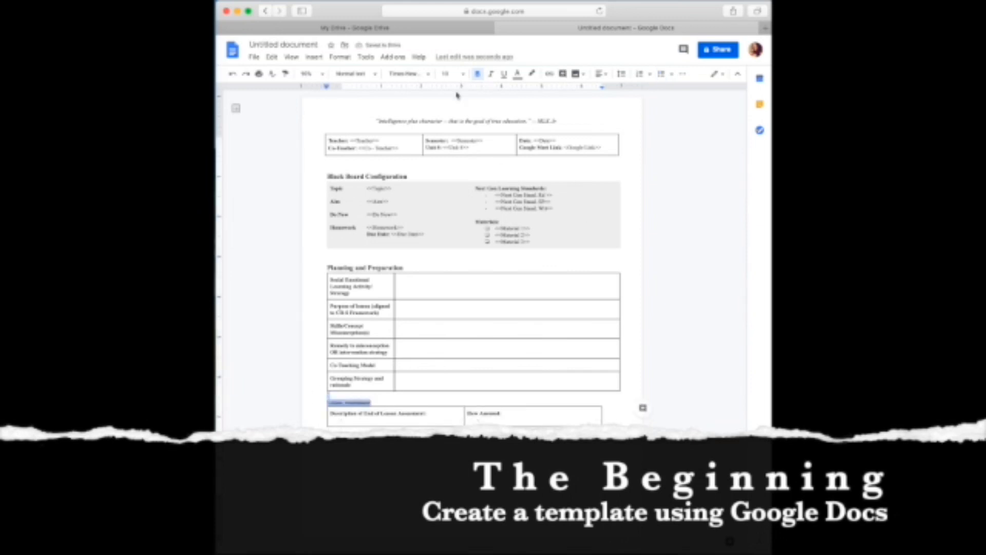
{"action": "left_click", "coordinate": [461, 74]}
{"action": "left_click", "coordinate": [448, 161]}
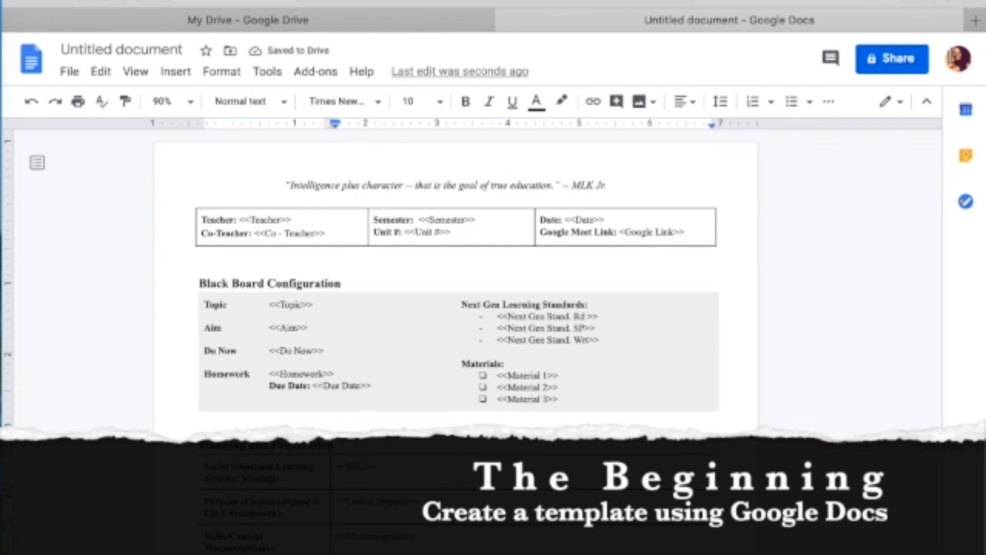
Delete the stray empty lines below the grey block and above Black Board Configuration.
{"action": "left_click_drag", "start_coordinate": [208, 468], "coordinate": [277, 545]}
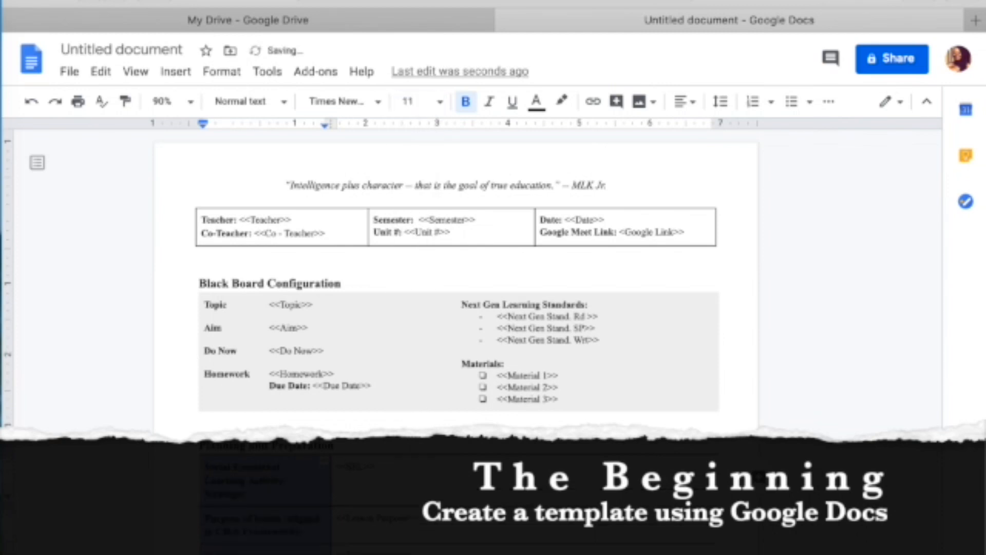
{"action": "right_click", "coordinate": [508, 227]}
{"action": "left_click", "coordinate": [242, 423]}
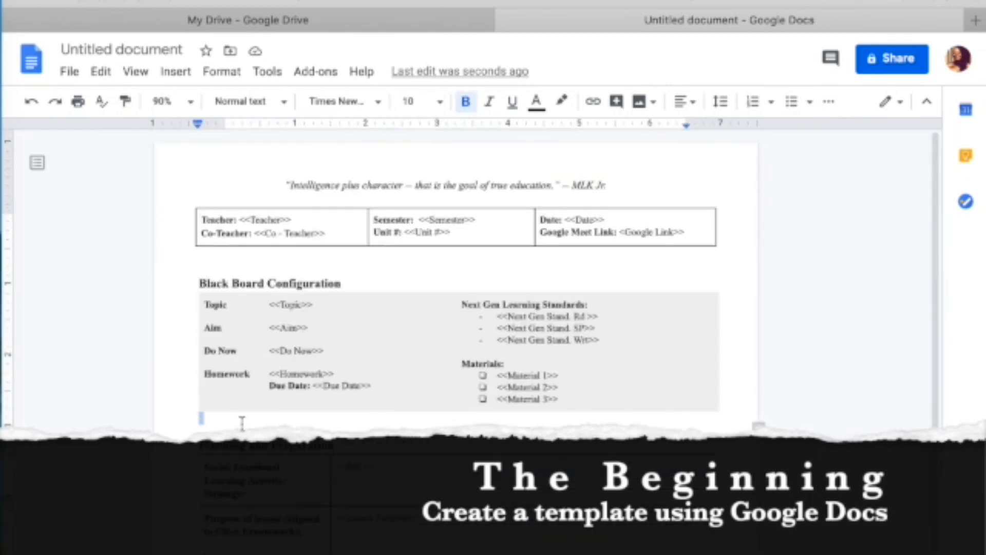
{"action": "key", "text": "BackSpace"}
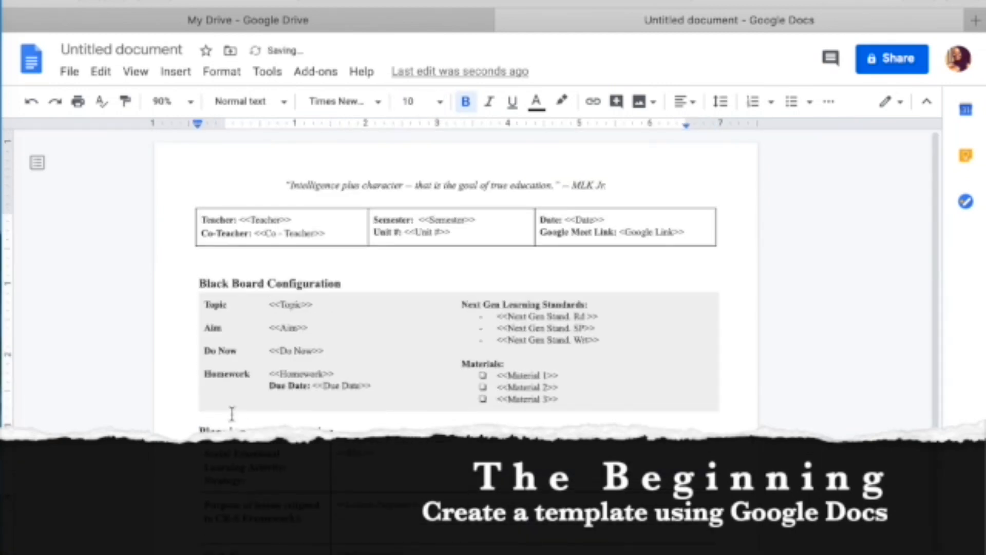
{"action": "double_click", "coordinate": [212, 269]}
{"action": "key", "text": "BackSpace"}
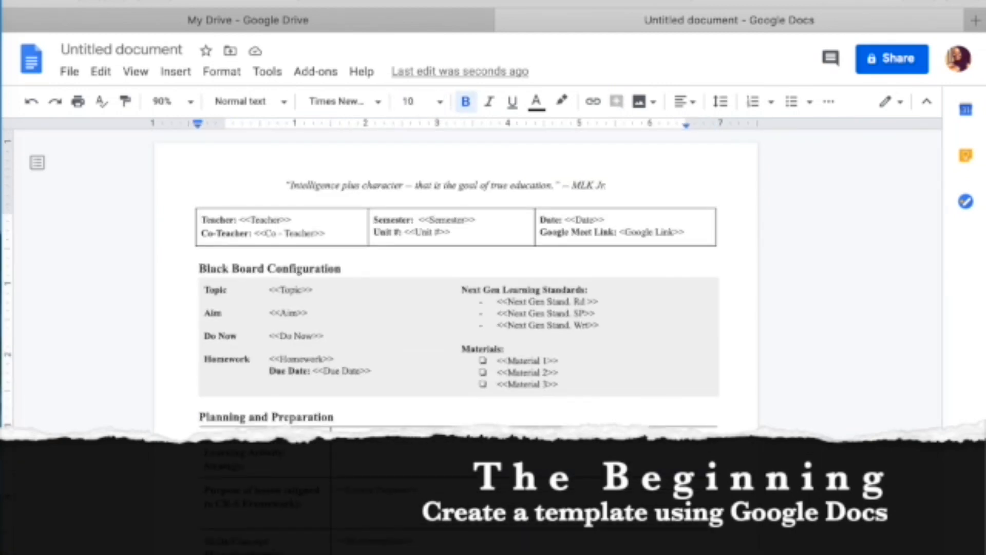
Insert a page break into the document.
{"action": "left_click", "coordinate": [175, 72]}
{"action": "mouse_move", "coordinate": [202, 392]}
{"action": "left_click", "coordinate": [370, 401]}
{"action": "scroll", "coordinate": [229, 193], "scroll_direction": "up", "scroll_amount": 10}
In the page header table, set the left border and both inner column borders to white.
{"action": "double_click", "coordinate": [230, 198]}
{"action": "left_click", "coordinate": [237, 208]}
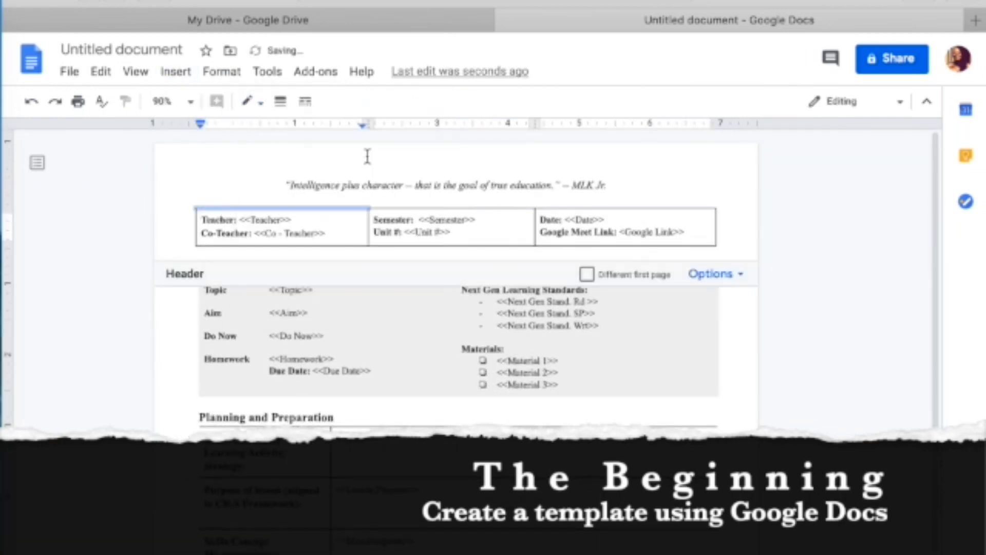
{"action": "left_click", "coordinate": [196, 226]}
{"action": "left_click", "coordinate": [254, 102]}
{"action": "left_click", "coordinate": [417, 132]}
{"action": "left_click", "coordinate": [369, 226]}
{"action": "left_click", "coordinate": [254, 102]}
{"action": "left_click", "coordinate": [417, 132]}
{"action": "left_click", "coordinate": [535, 235]}
{"action": "left_click", "coordinate": [254, 102]}
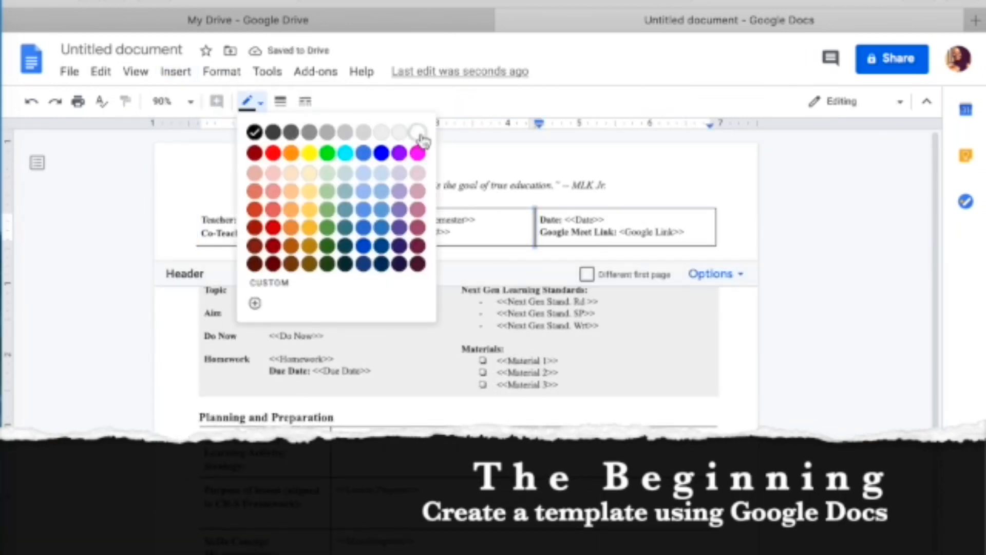
{"action": "left_click", "coordinate": [418, 132]}
Set the header table's top, bottom and right outer borders to white so it appears borderless.
{"action": "left_click", "coordinate": [575, 208]}
{"action": "left_click", "coordinate": [254, 102]}
{"action": "left_click", "coordinate": [417, 132]}
{"action": "left_click", "coordinate": [449, 208]}
{"action": "left_click", "coordinate": [253, 102]}
{"action": "left_click", "coordinate": [418, 132]}
{"action": "left_click", "coordinate": [493, 246]}
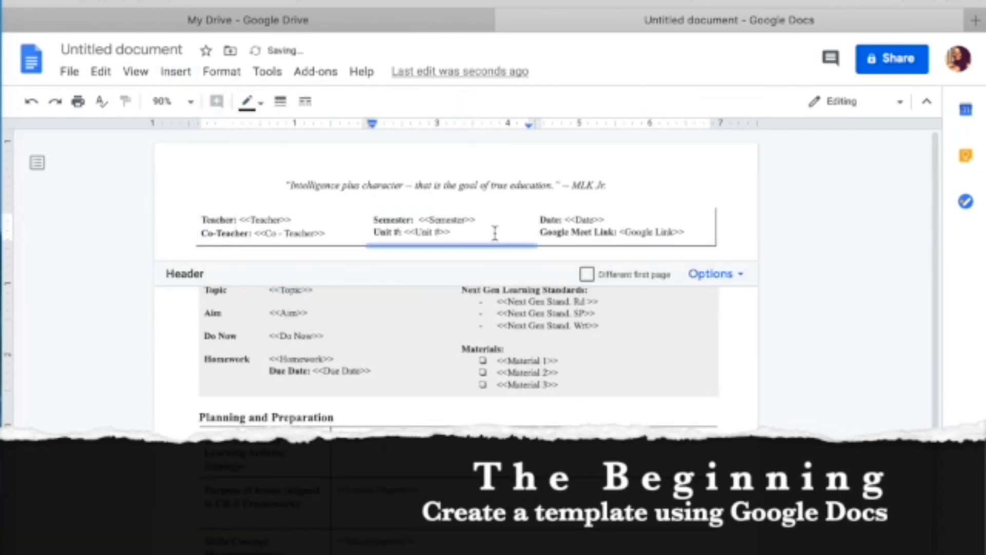
{"action": "left_click", "coordinate": [324, 246]}
{"action": "left_click", "coordinate": [254, 102]}
{"action": "left_click", "coordinate": [418, 132]}
{"action": "left_click", "coordinate": [420, 246]}
{"action": "left_click", "coordinate": [516, 184]}
{"action": "left_click", "coordinate": [716, 227]}
{"action": "left_click", "coordinate": [254, 102]}
{"action": "left_click", "coordinate": [418, 132]}
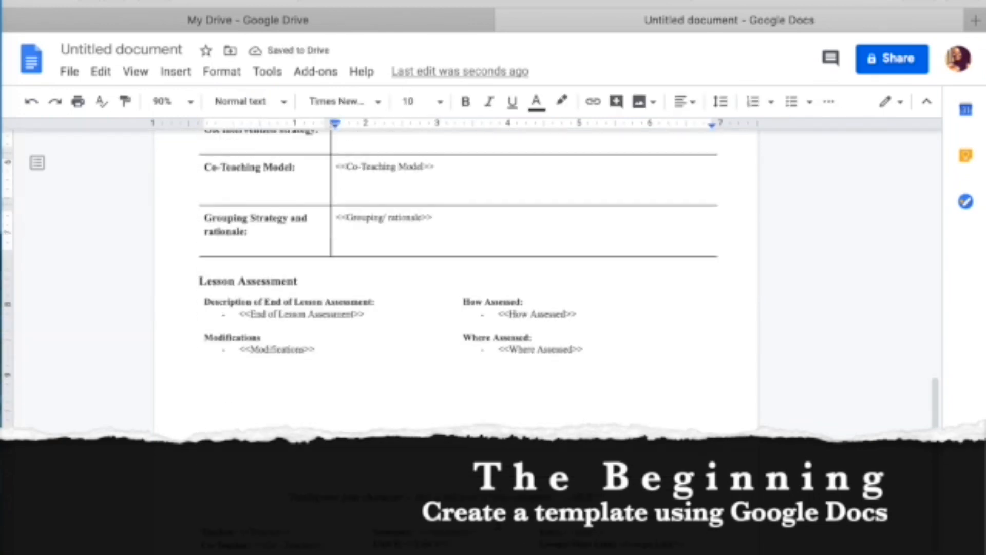
{"action": "scroll", "coordinate": [759, 383], "scroll_direction": "down", "scroll_amount": 1}
{"action": "scroll", "coordinate": [759, 384], "scroll_direction": "up", "scroll_amount": 3}
{"action": "left_click_drag", "start_coordinate": [199, 352], "coordinate": [326, 353]}
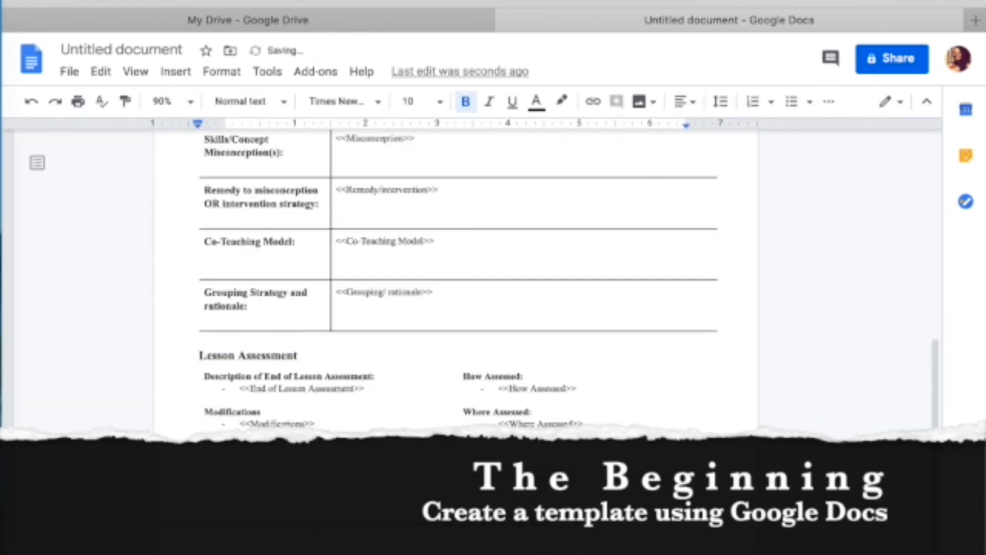
Insert a one-cell Warm Up table with the line 'Duration: <<WUmins>>'.
{"action": "left_click", "coordinate": [175, 72]}
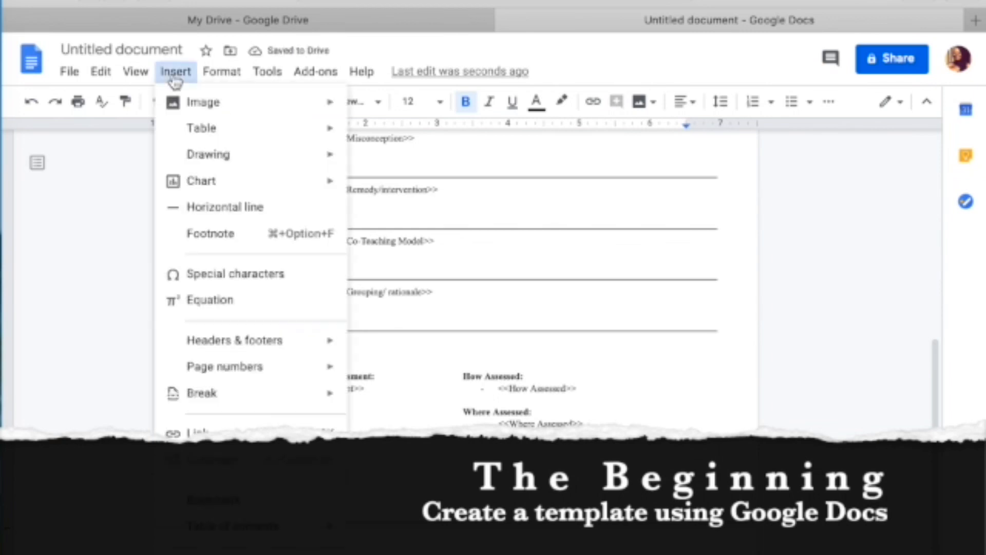
{"action": "mouse_move", "coordinate": [256, 128]}
{"action": "left_click", "coordinate": [366, 147]}
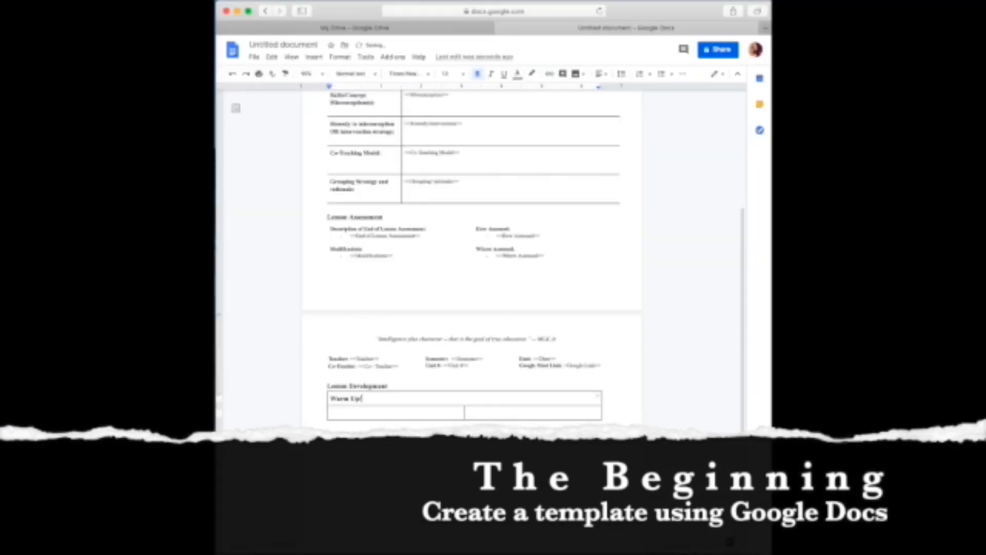
{"action": "key", "text": "Return"}
{"action": "type", "text": "40R"}
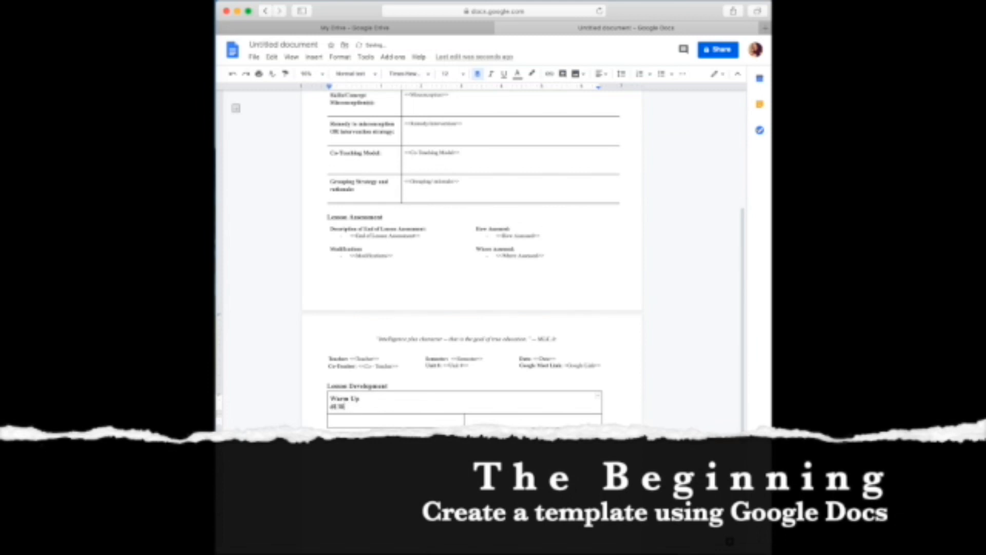
{"action": "key", "text": "BackSpace"}
{"action": "key", "text": "BackSpace"}
{"action": "key", "text": "BackSpace"}
{"action": "type", "text": "Duration: <<MIN"}
{"action": "key", "text": "BackSpace"}
{"action": "key", "text": "BackSpace"}
{"action": "key", "text": "BackSpace"}
{"action": "left_click", "coordinate": [370, 407]}
{"action": "type", "text": "WU"}
Center-align the Warm Up and Duration lines.
{"action": "left_click_drag", "start_coordinate": [332, 396], "coordinate": [406, 410]}
{"action": "left_click", "coordinate": [602, 74]}
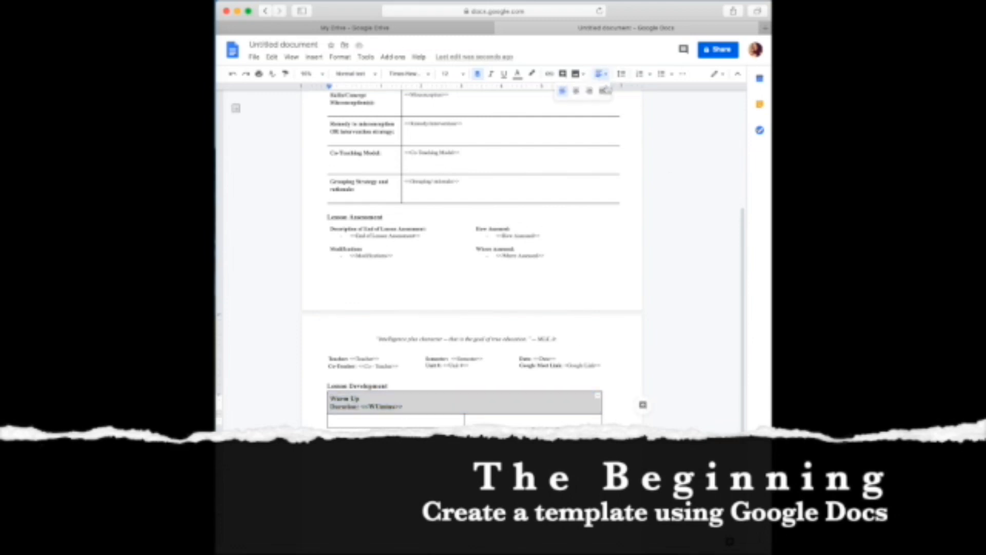
{"action": "left_click", "coordinate": [576, 91]}
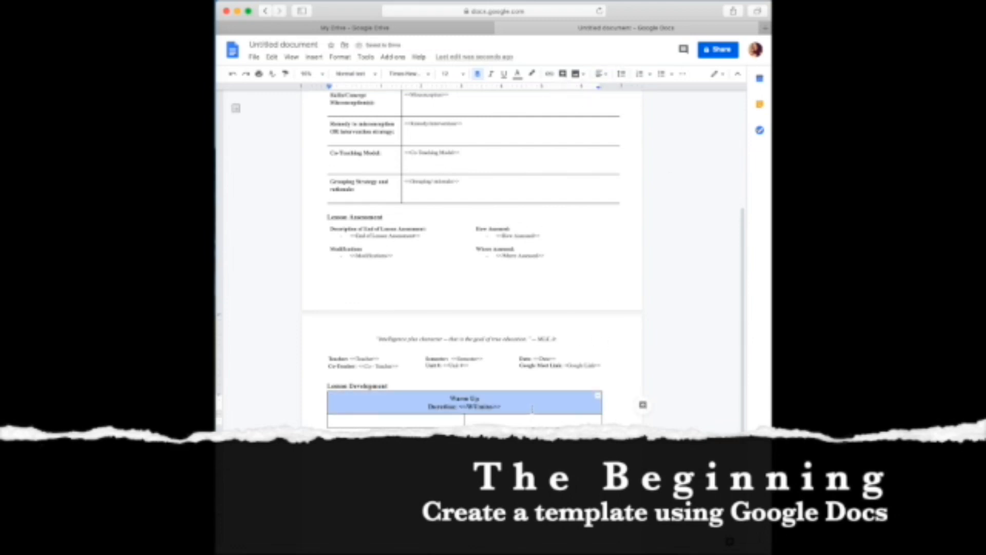
{"action": "left_click", "coordinate": [531, 410]}
{"action": "scroll", "coordinate": [532, 407], "scroll_direction": "down", "scroll_amount": 3}
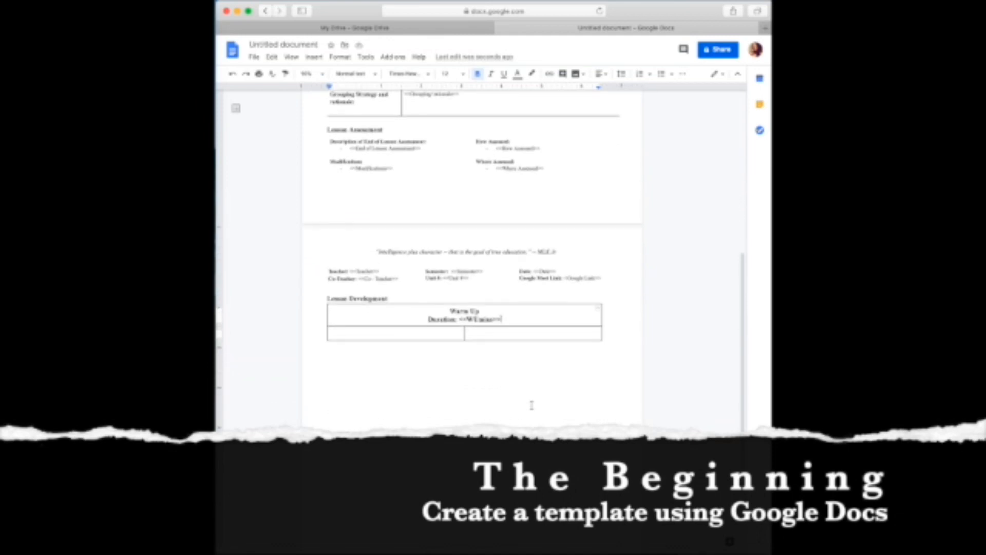
Fill the lower-left Warm Up cell with 'Students will:', a '- <<SEL>>' bullet and 'Anticipated Response(s)'.
{"action": "left_click", "coordinate": [381, 337]}
{"action": "type", "text": "Students will:"}
{"action": "key", "text": "Return"}
{"action": "type", "text": "- <<SEL>>"}
{"action": "scroll", "coordinate": [418, 174], "scroll_direction": "up", "scroll_amount": 4}
{"action": "scroll", "coordinate": [419, 174], "scroll_direction": "down", "scroll_amount": 6}
{"action": "left_click_drag", "start_coordinate": [380, 269], "coordinate": [351, 268]}
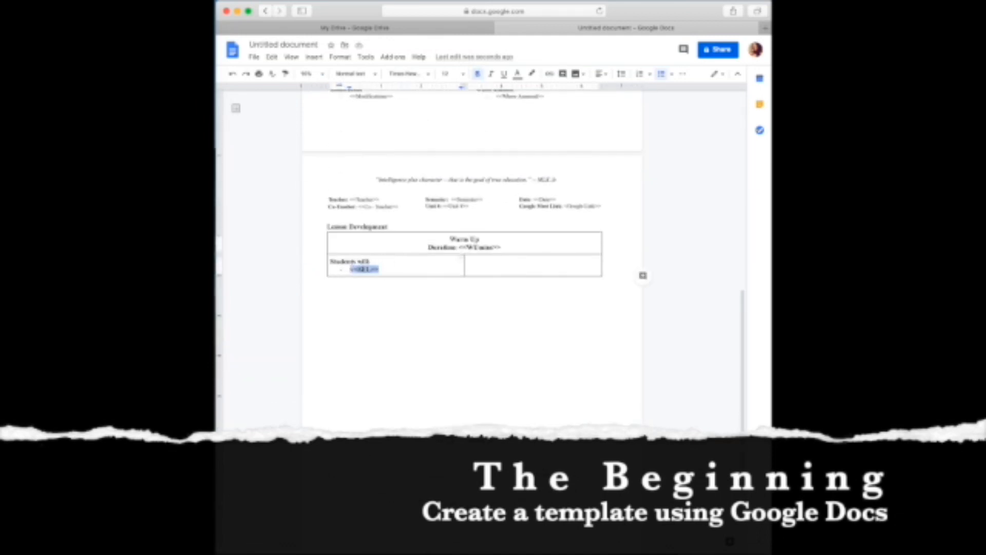
{"action": "left_click", "coordinate": [393, 269]}
{"action": "key", "text": "Return"}
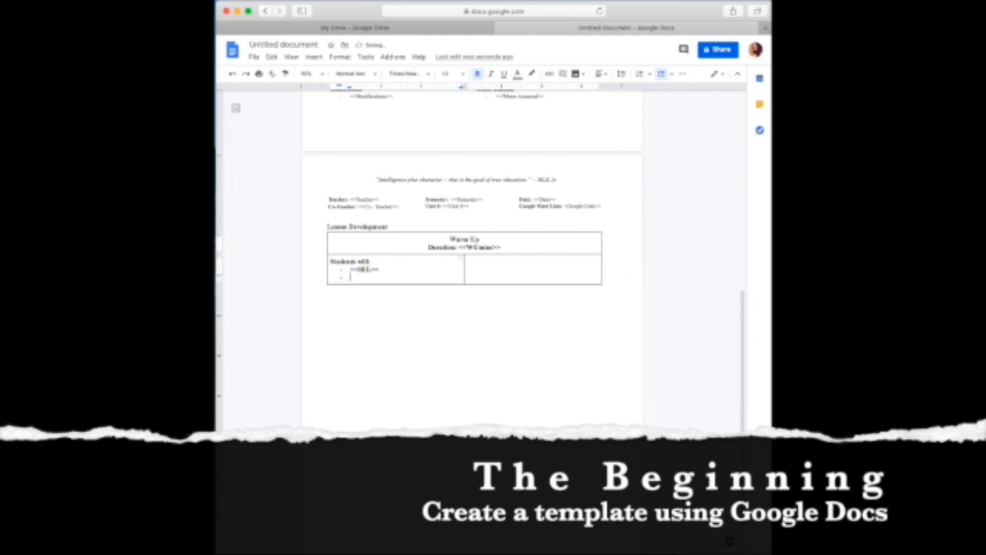
{"action": "key", "text": "Return"}
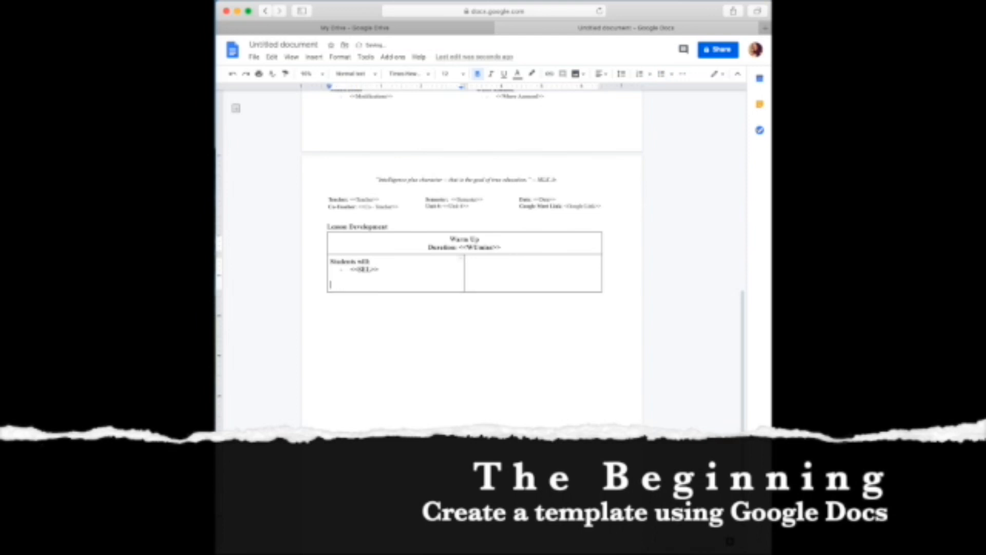
{"action": "type", "text": "aCT"}
{"action": "key", "text": "BackSpace"}
{"action": "key", "text": "BackSpace"}
{"action": "key", "text": "BackSpace"}
{"action": "type", "text": "Anticipated Response(s)"}
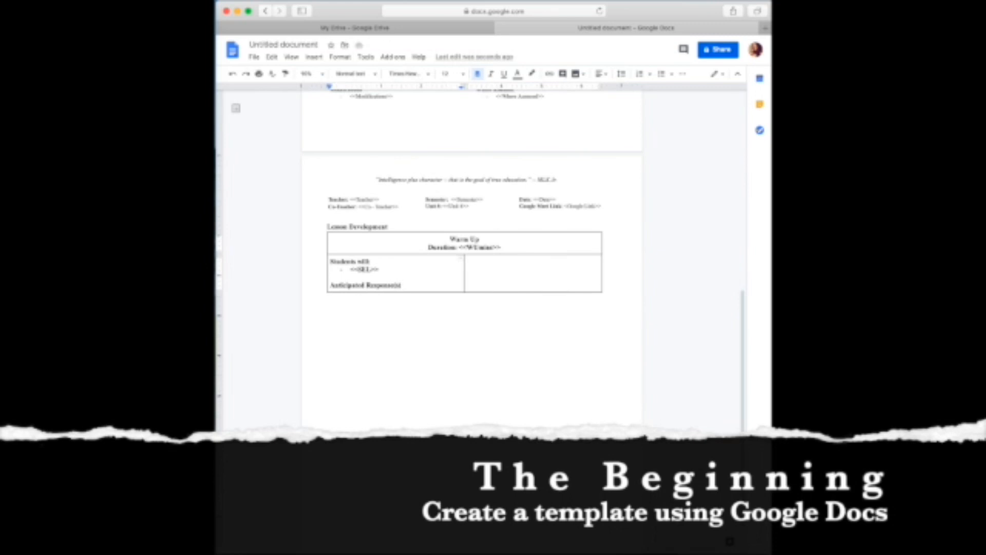
Fill the right cell with 'Teacher will' and 'Teacher Response', correcting the spelling.
{"action": "left_click", "coordinate": [483, 272]}
{"action": "type", "text": "Teacher will"}
{"action": "key", "text": "Return"}
{"action": "key", "text": "Return"}
{"action": "key", "text": "Return"}
{"action": "key", "text": "Return"}
{"action": "type", "text": "Teacher R"}
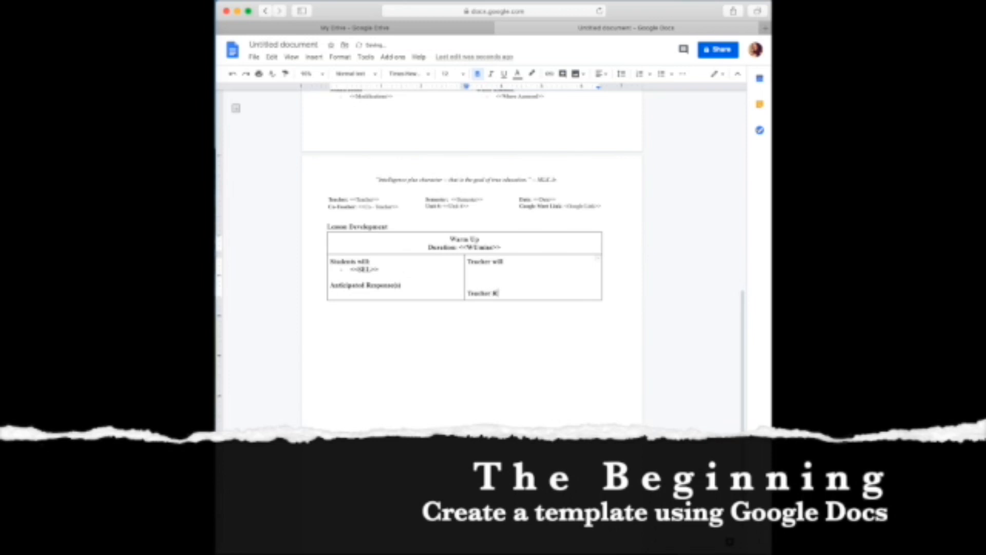
{"action": "type", "text": "espons"}
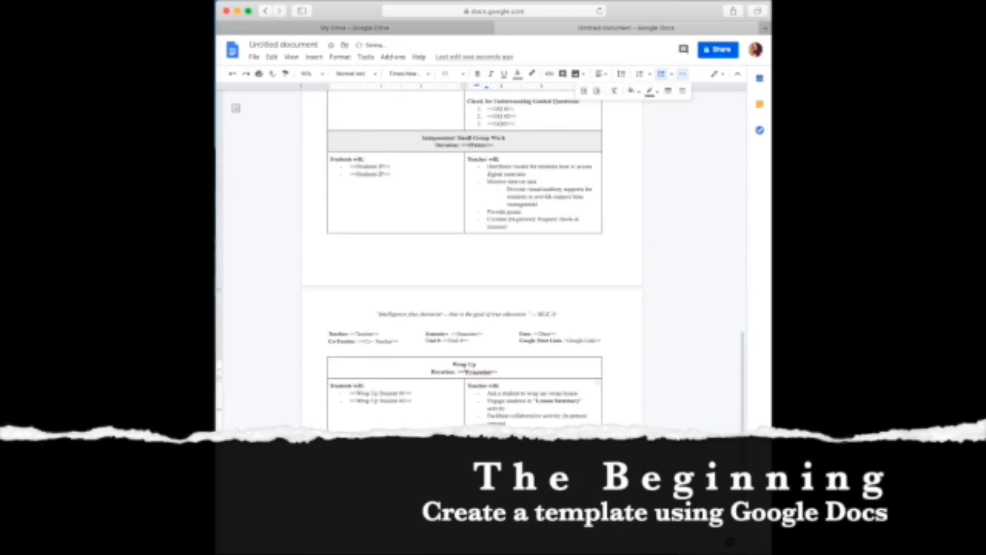
{"action": "right_click", "coordinate": [585, 436]}
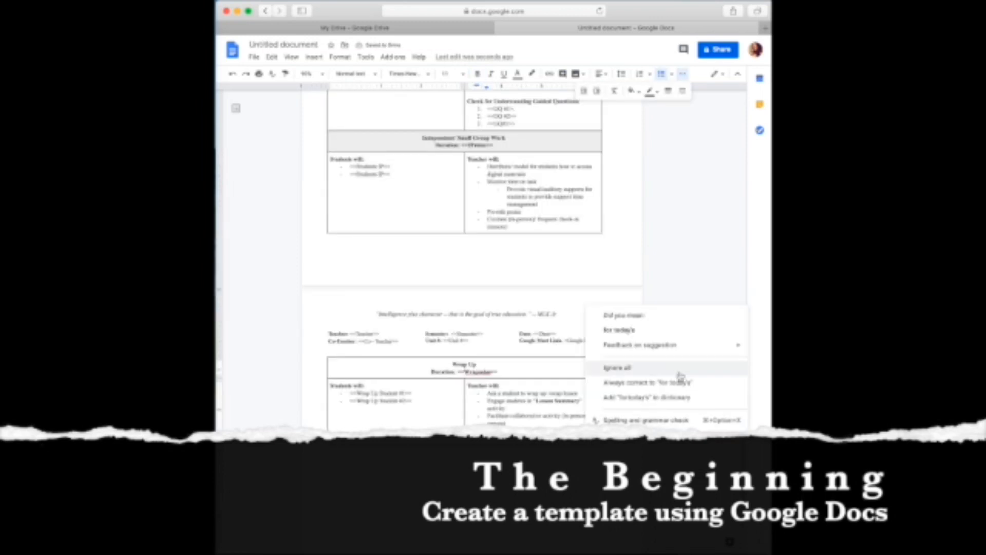
{"action": "left_click", "coordinate": [673, 317]}
{"action": "double_click", "coordinate": [443, 421]}
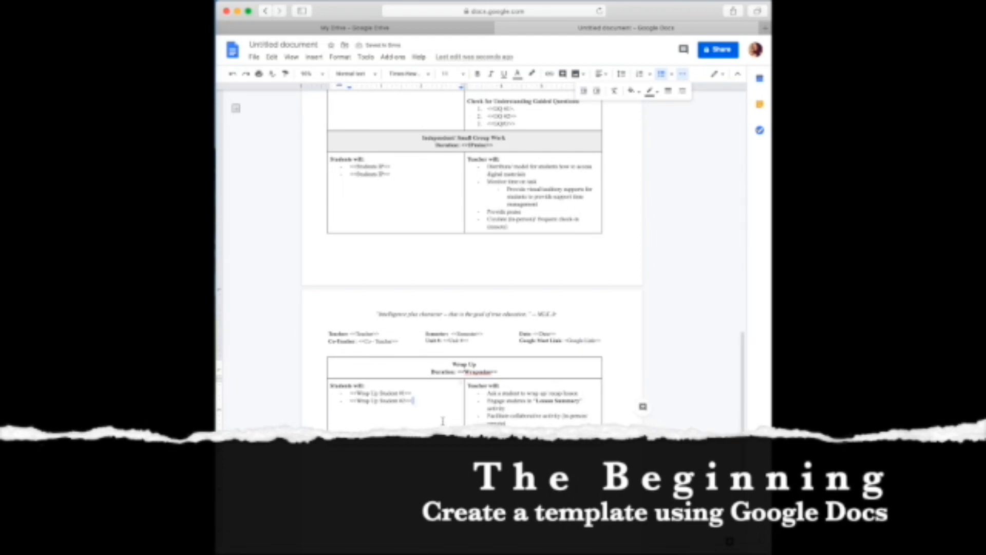
{"action": "scroll", "coordinate": [443, 421], "scroll_direction": "up", "scroll_amount": 1}
{"action": "scroll", "coordinate": [443, 421], "scroll_direction": "down", "scroll_amount": 3}
{"action": "scroll", "coordinate": [443, 422], "scroll_direction": "up", "scroll_amount": 6}
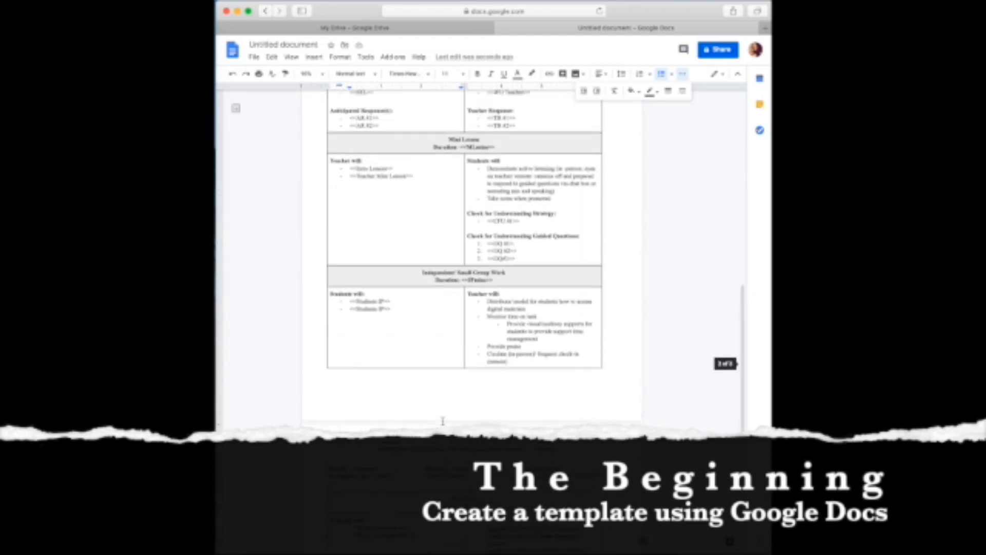
Widen the Lesson Development table slightly to the right.
{"action": "scroll", "coordinate": [443, 421], "scroll_direction": "up", "scroll_amount": 10}
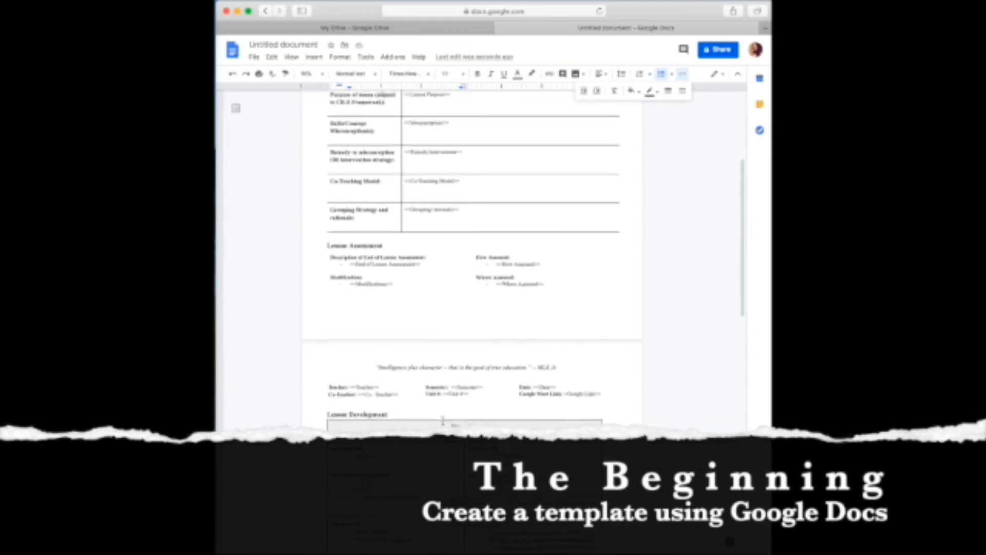
{"action": "scroll", "coordinate": [443, 421], "scroll_direction": "down", "scroll_amount": 4}
{"action": "left_click_drag", "start_coordinate": [602, 401], "coordinate": [616, 400]}
{"action": "scroll", "coordinate": [598, 402], "scroll_direction": "down", "scroll_amount": 9}
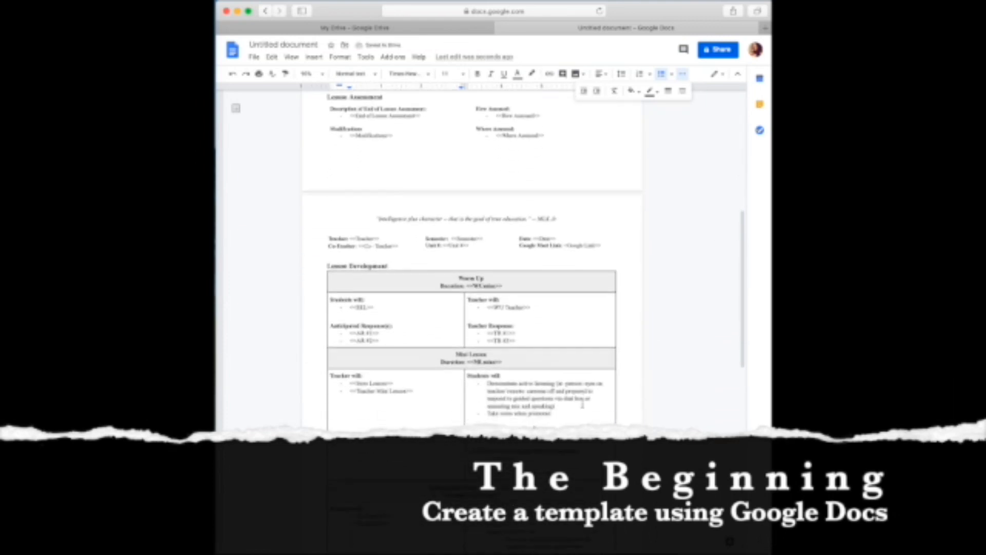
Give the Wrap Up heading cell a light grey background.
{"action": "left_click", "coordinate": [437, 396]}
{"action": "triple_click", "coordinate": [437, 396]}
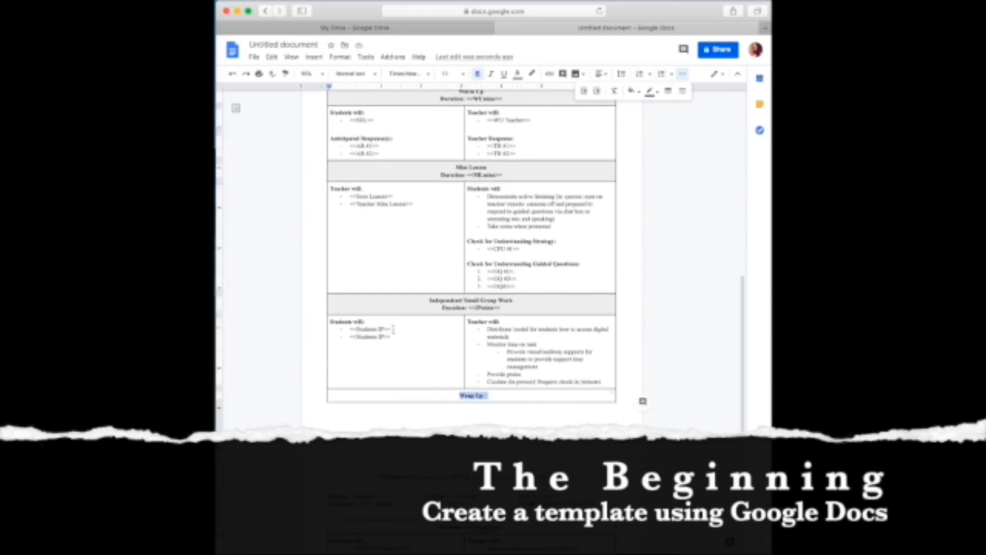
{"action": "right_click", "coordinate": [482, 400]}
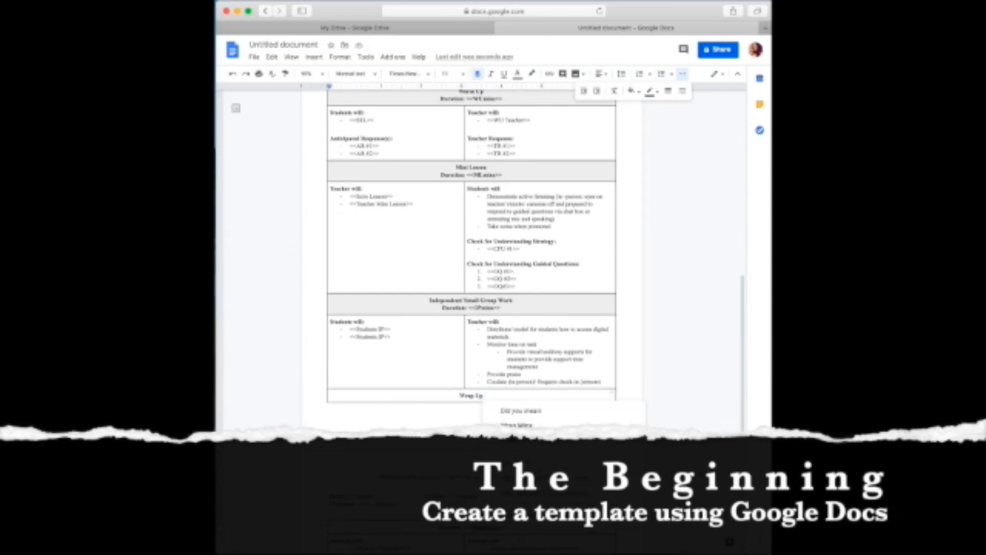
{"action": "left_click", "coordinate": [427, 417]}
{"action": "triple_click", "coordinate": [457, 397]}
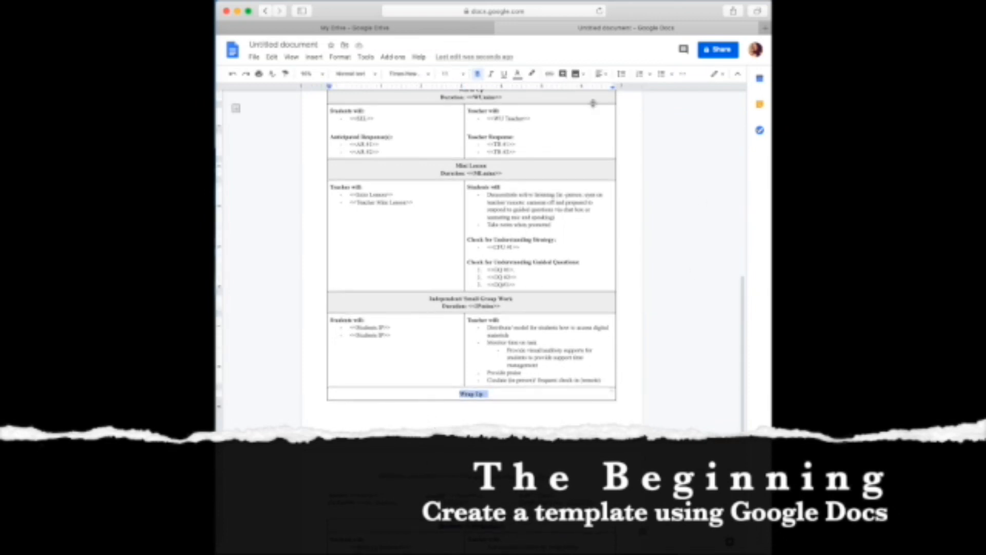
{"action": "left_click", "coordinate": [683, 74]}
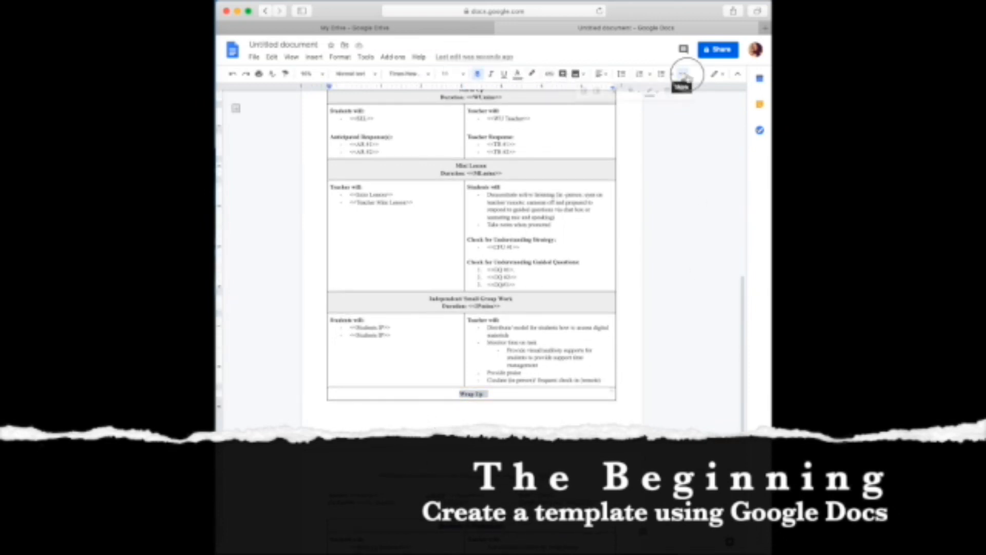
{"action": "left_click", "coordinate": [635, 91]}
{"action": "left_click", "coordinate": [710, 126]}
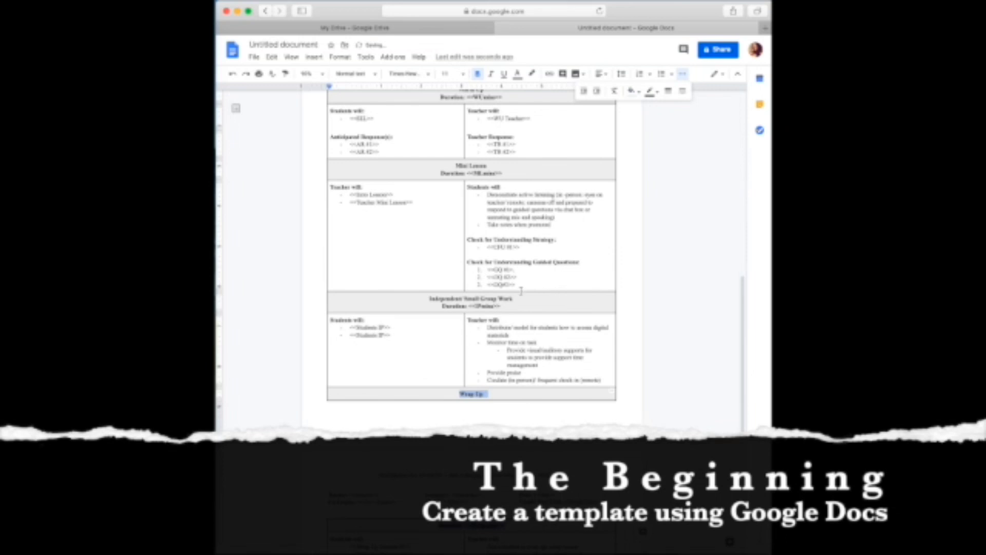
Scroll through the finished lesson plan template to review it.
{"action": "scroll", "coordinate": [605, 253], "scroll_direction": "down", "scroll_amount": 5}
{"action": "scroll", "coordinate": [519, 329], "scroll_direction": "down", "scroll_amount": 2}
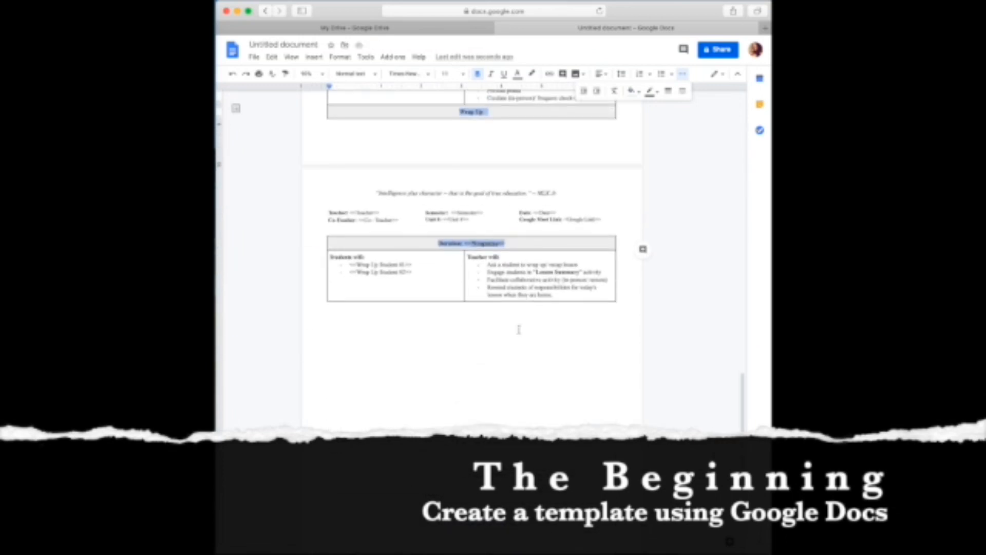
{"action": "scroll", "coordinate": [478, 333], "scroll_direction": "up", "scroll_amount": 20}
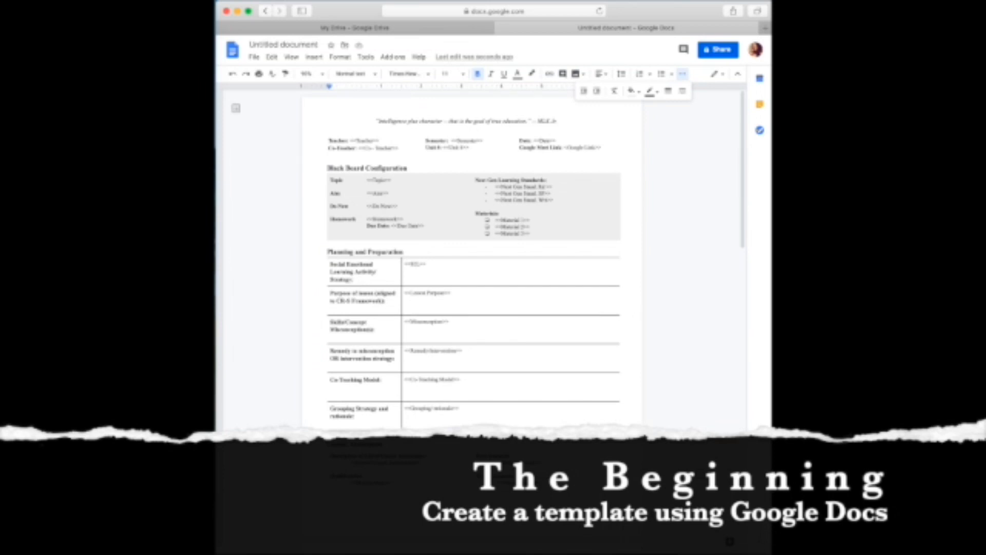
{"action": "left_click", "coordinate": [446, 251]}
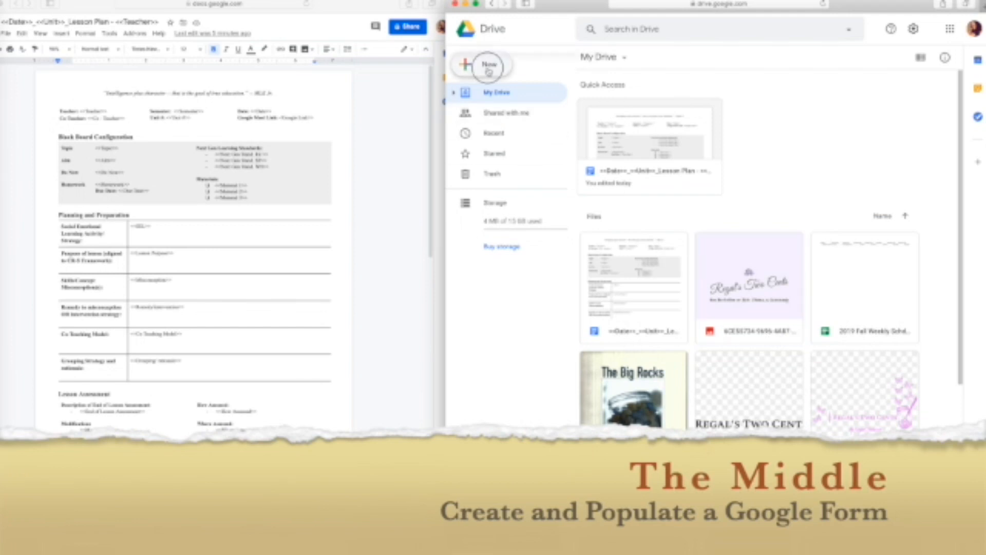
Create a new blank Google Form from Drive.
{"action": "left_click", "coordinate": [467, 64]}
{"action": "mouse_move", "coordinate": [520, 183]}
{"action": "left_click", "coordinate": [674, 193]}
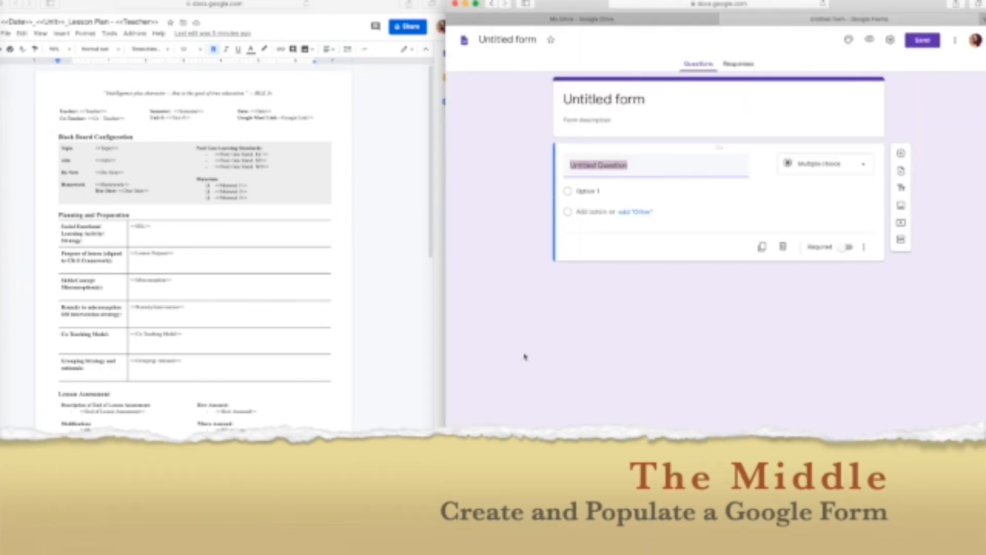
Preview the form, return to editing, and open its theme settings.
{"action": "left_click", "coordinate": [869, 39]}
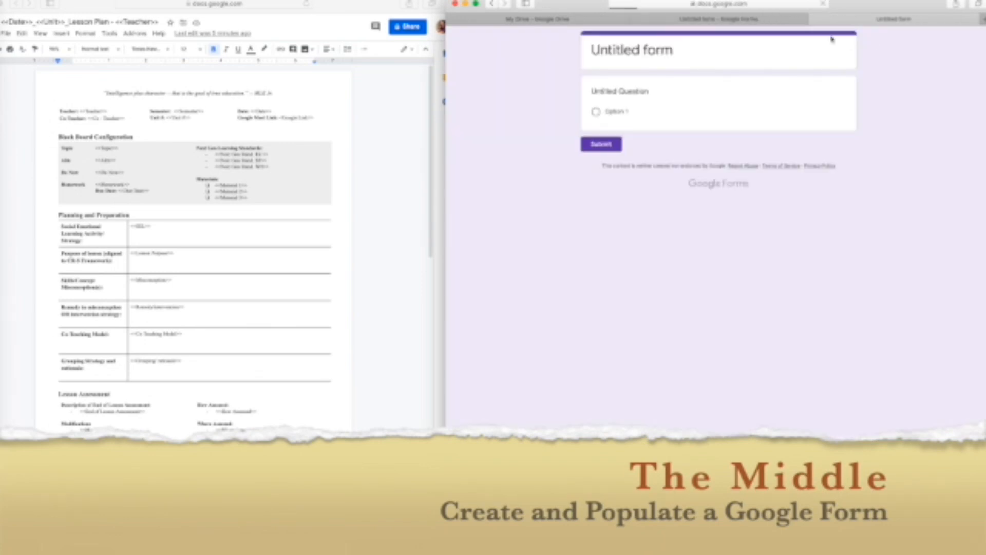
{"action": "left_click", "coordinate": [719, 19]}
{"action": "left_click", "coordinate": [849, 40]}
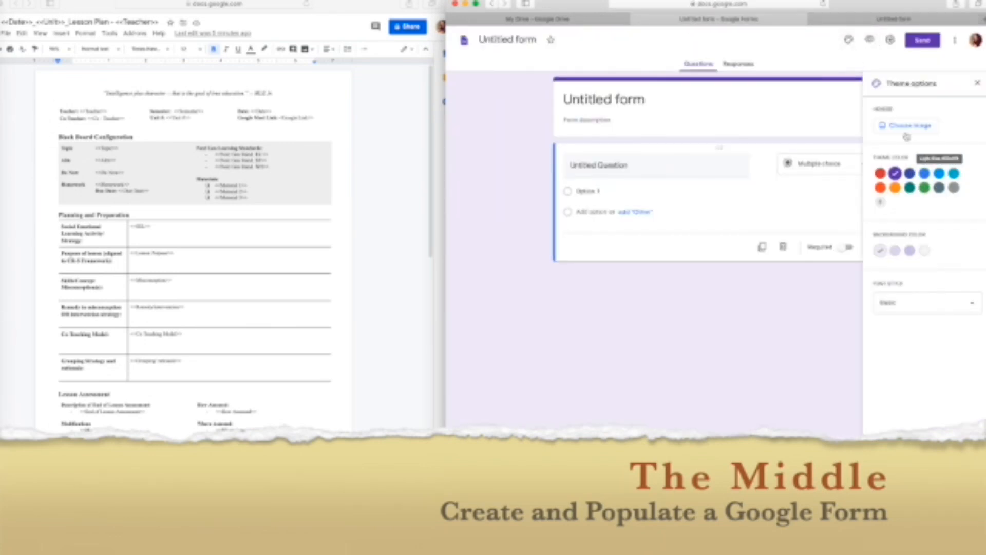
Set the dry leaves on wood header image and title the form '2020-21 Lesson Plan Form'.
{"action": "left_click", "coordinate": [908, 126]}
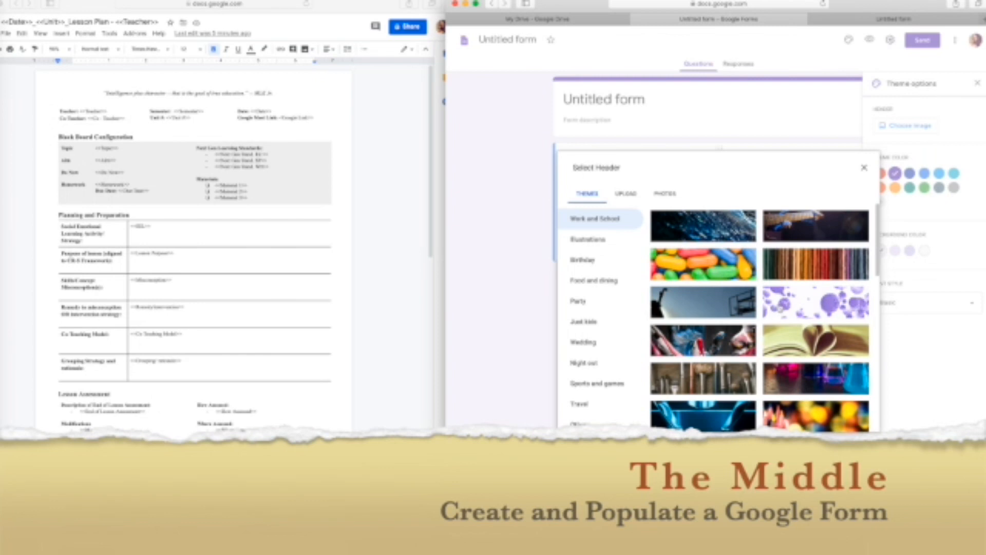
{"action": "scroll", "coordinate": [782, 304], "scroll_direction": "down", "scroll_amount": 15}
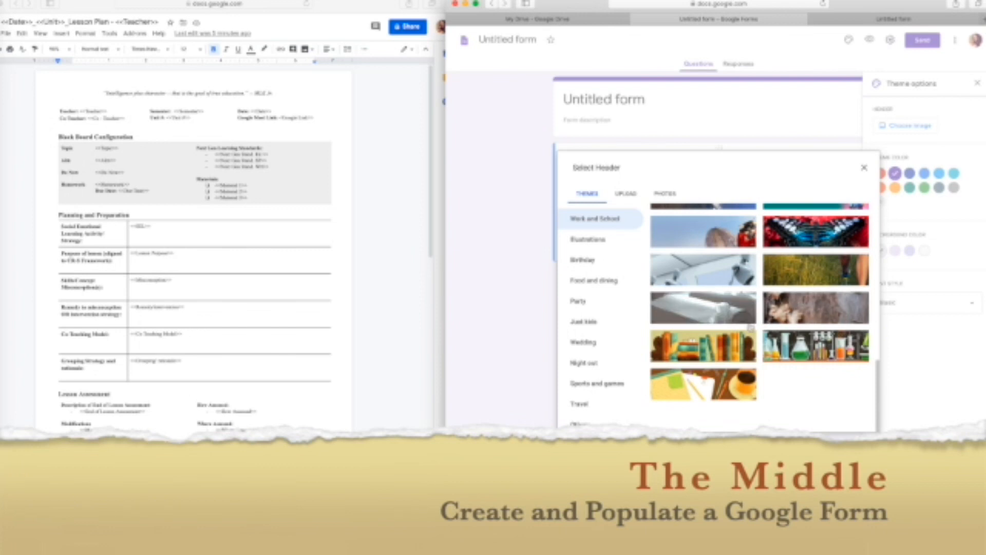
{"action": "left_click", "coordinate": [791, 314]}
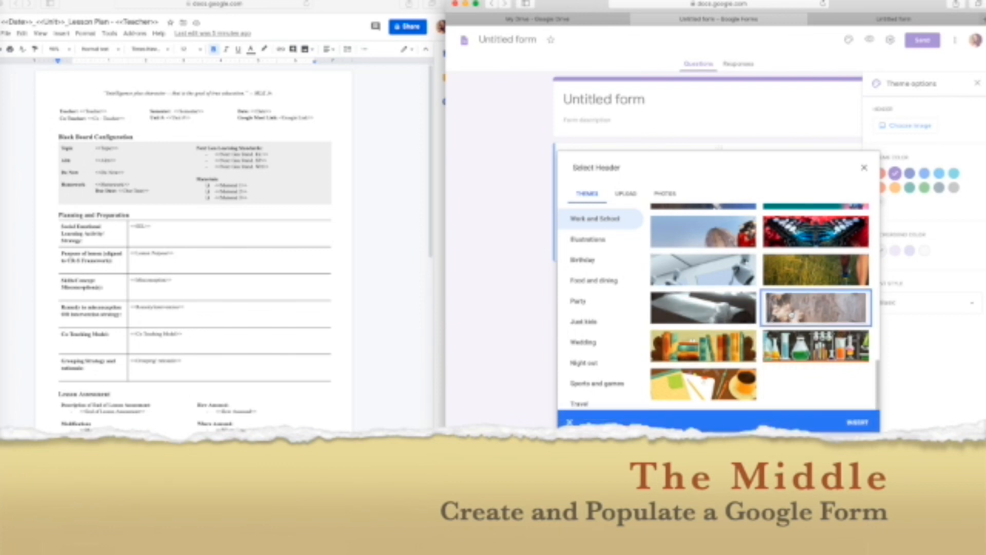
{"action": "left_click", "coordinate": [858, 425]}
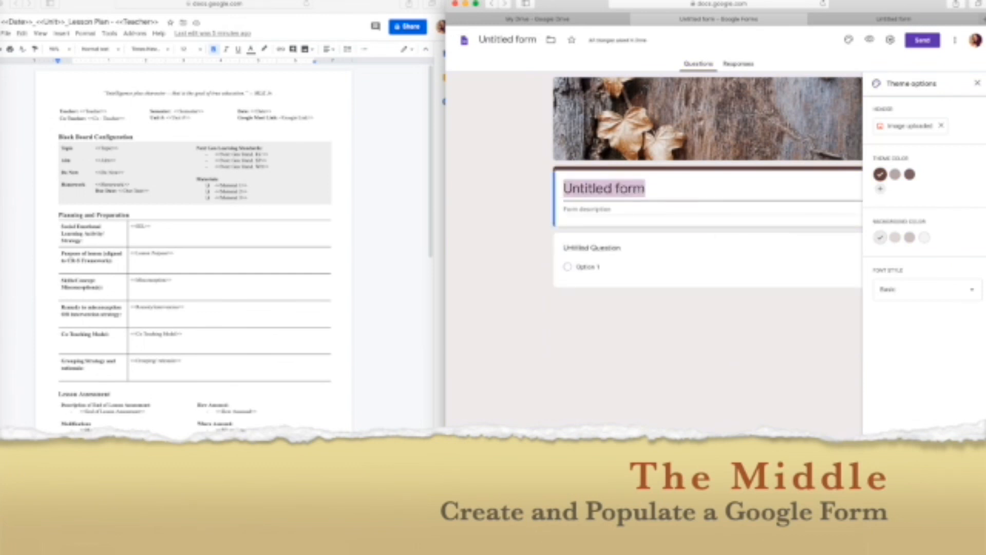
{"action": "type", "text": "202"}
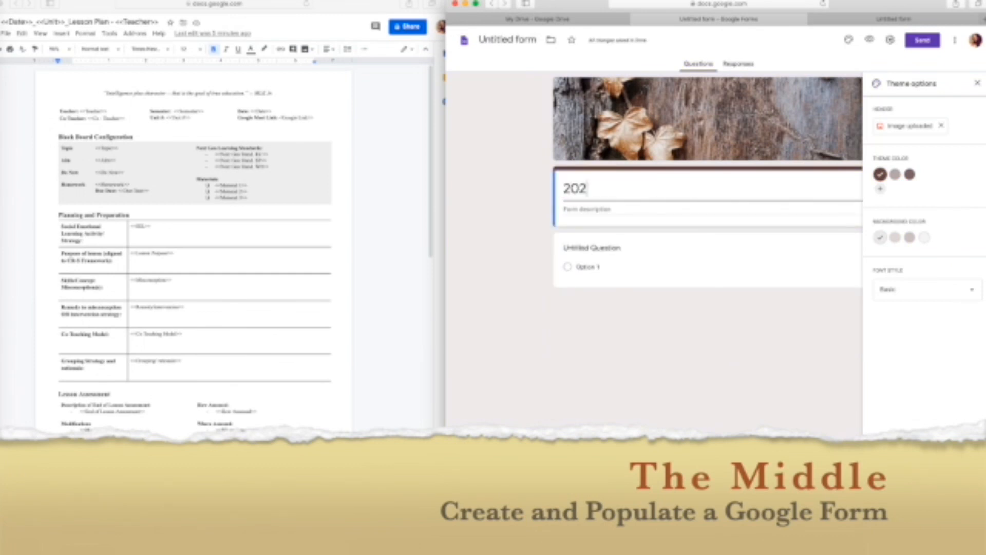
{"action": "type", "text": "0-21 Lesson Plan"}
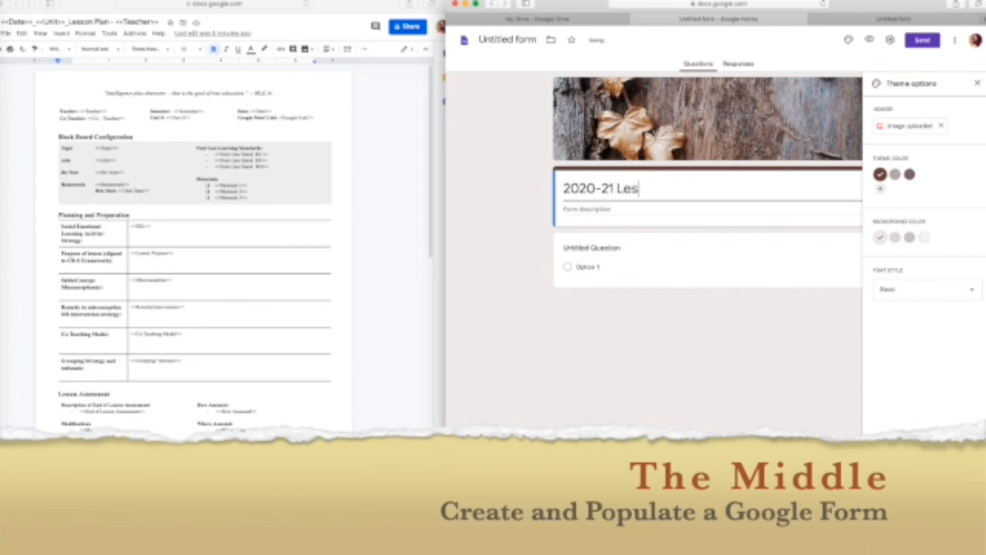
{"action": "type", "text": " Form"}
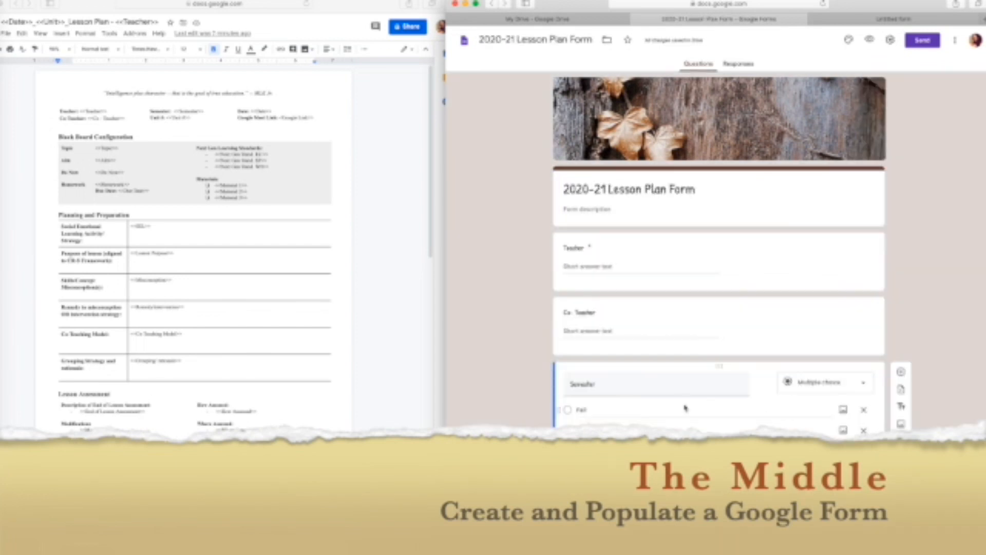
Give Semester the options Fall 2020 and Spring 2021 and make it required.
{"action": "left_click", "coordinate": [627, 409]}
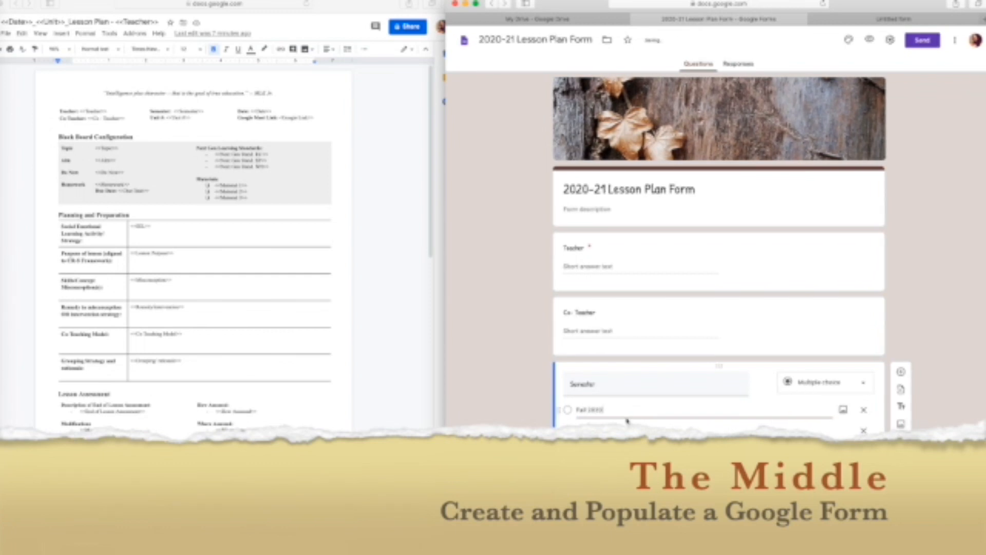
{"action": "left_click", "coordinate": [627, 429]}
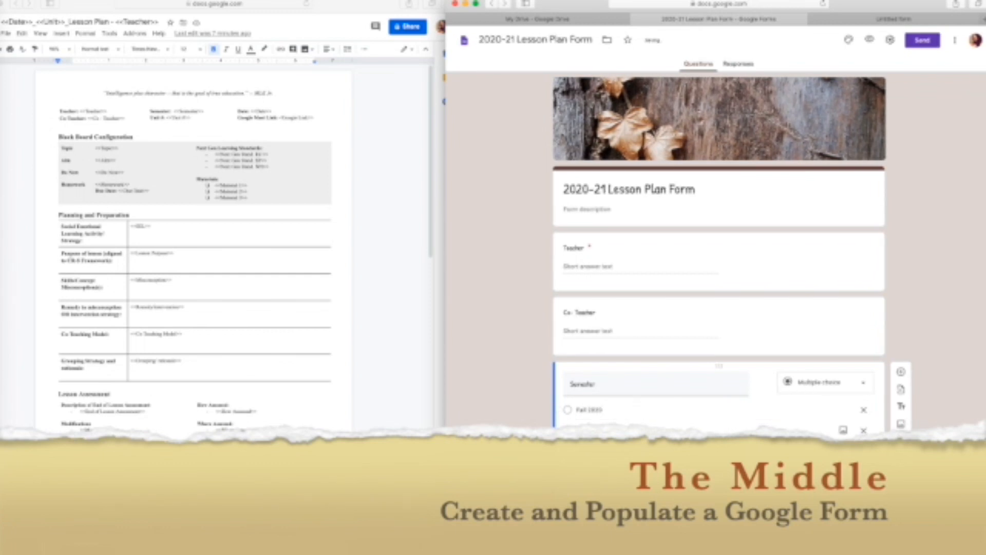
{"action": "left_click", "coordinate": [843, 482]}
{"action": "left_click", "coordinate": [901, 371]}
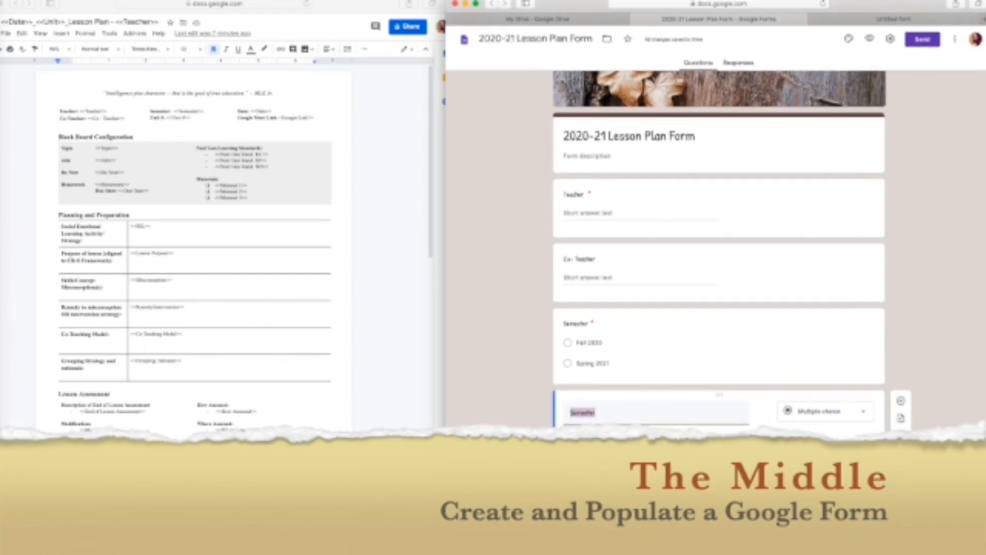
Add a 'Unit #' question set to Dropdown type.
{"action": "type", "text": "Unit #"}
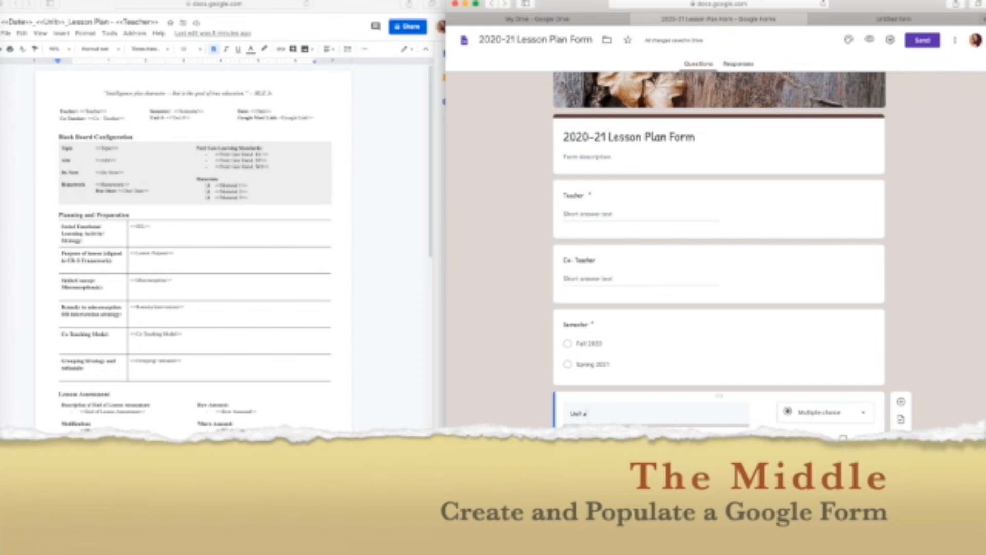
{"action": "left_click", "coordinate": [820, 412]}
{"action": "left_click", "coordinate": [817, 374]}
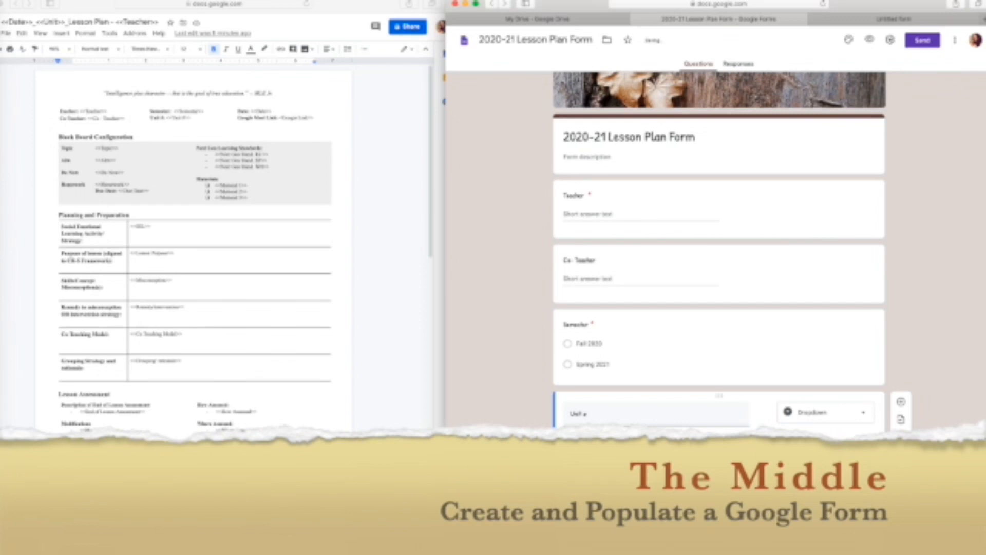
Move option 0 to the top of the Unit # dropdown's option list.
{"action": "scroll", "coordinate": [719, 355], "scroll_direction": "down", "scroll_amount": 3}
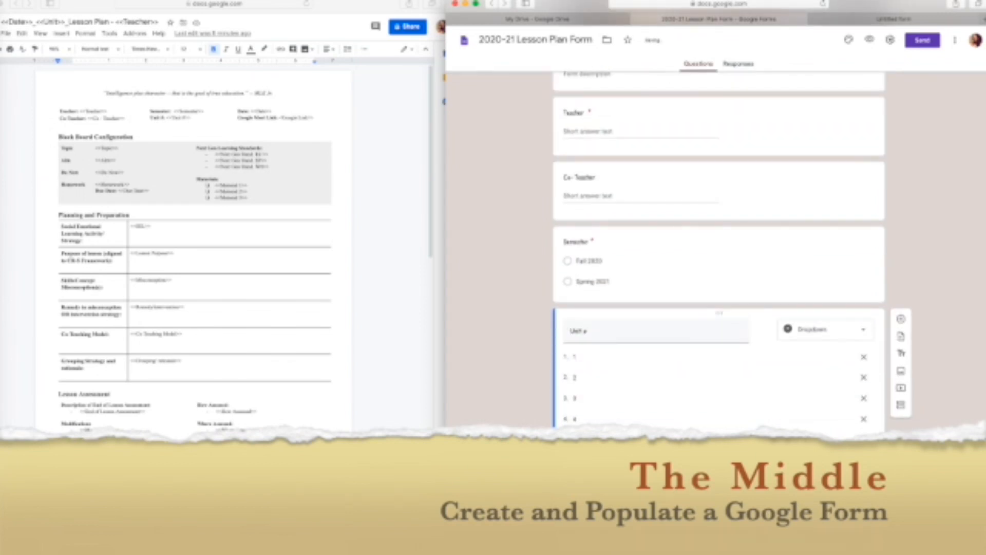
{"action": "left_click_drag", "start_coordinate": [563, 452], "coordinate": [567, 354]}
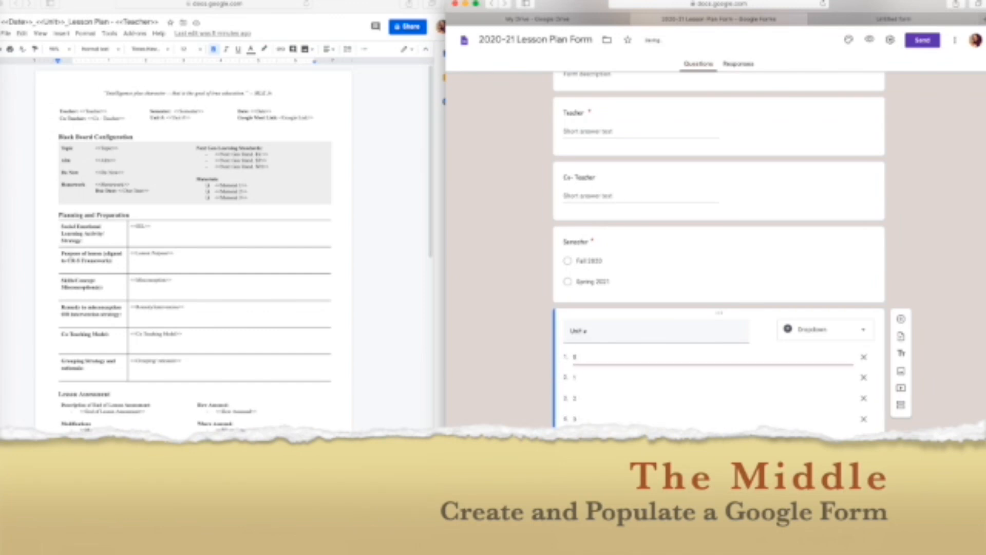
{"action": "scroll", "coordinate": [719, 354], "scroll_direction": "down", "scroll_amount": 1}
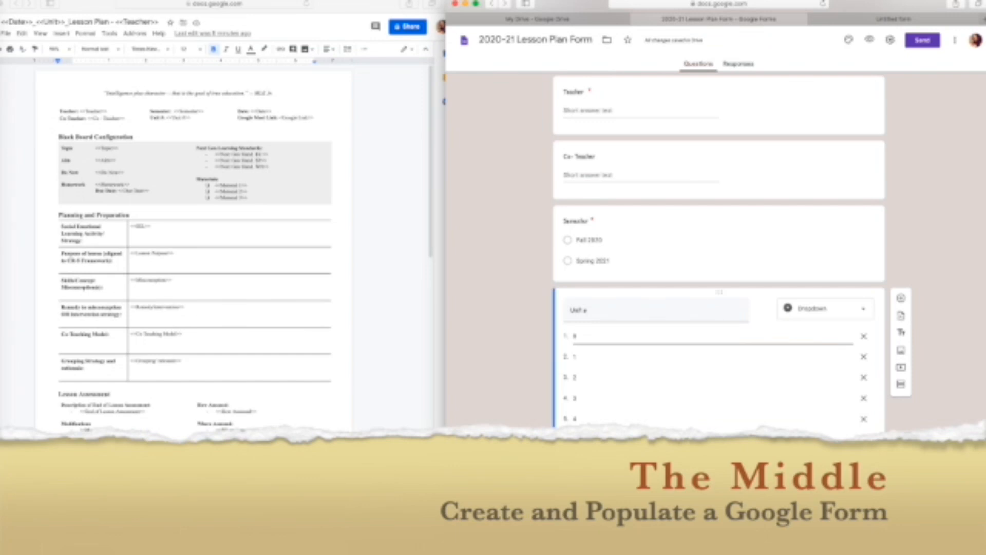
{"action": "left_click", "coordinate": [901, 298]}
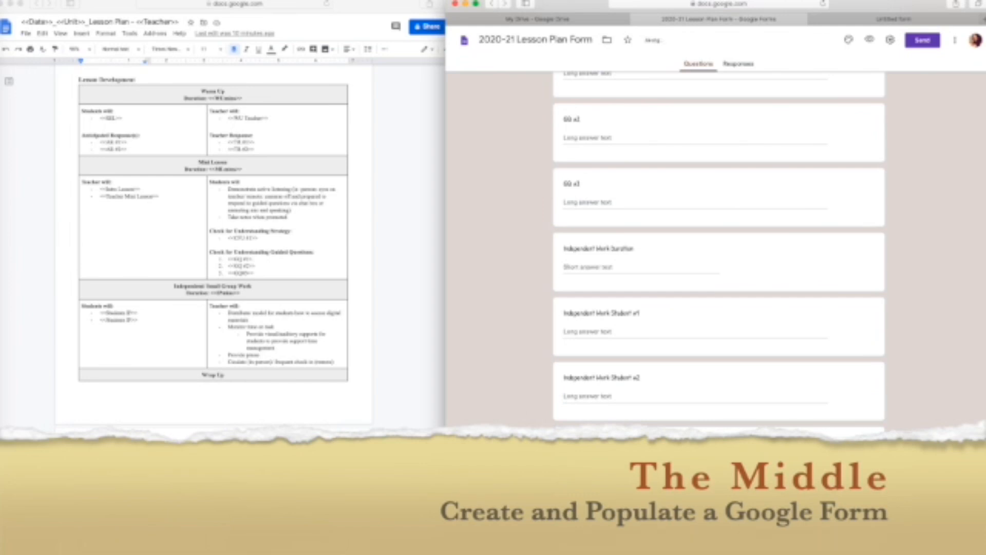
Set the student lesson question's answer type to Paragraph.
{"action": "left_click", "coordinate": [822, 288]}
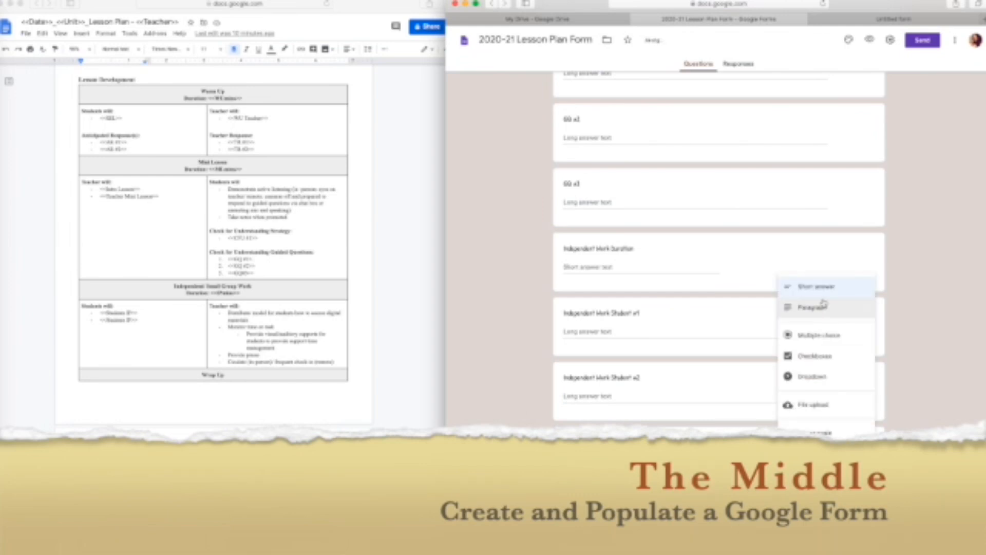
{"action": "left_click", "coordinate": [823, 303]}
{"action": "scroll", "coordinate": [748, 394], "scroll_direction": "down", "scroll_amount": 2}
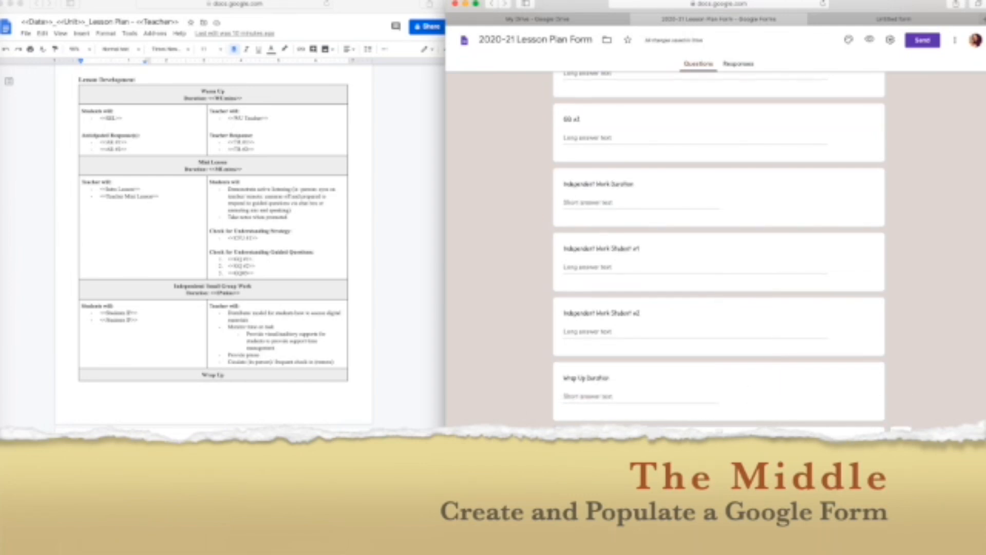
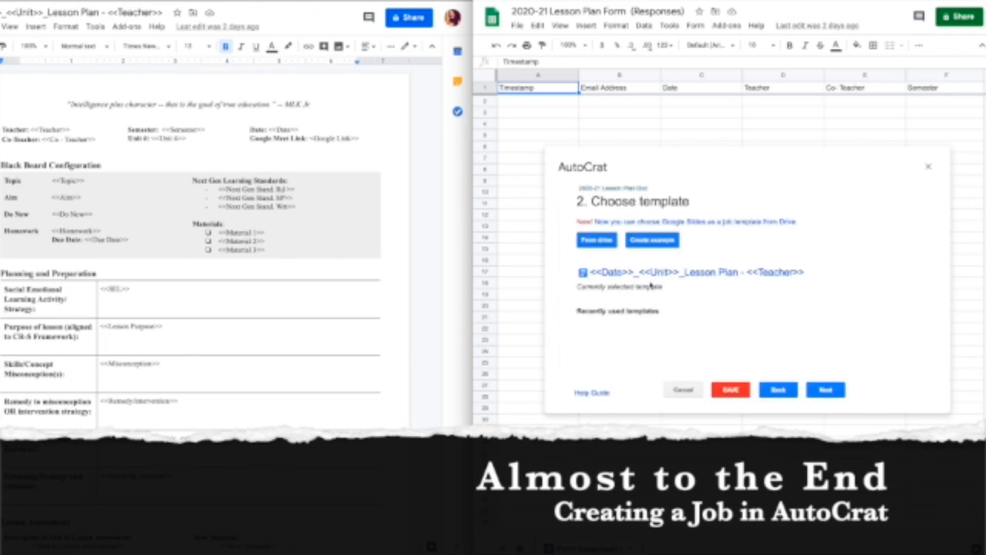
Map the Teacher, Co-Teacher and Semester tags to their matching response columns.
{"action": "left_click", "coordinate": [826, 390]}
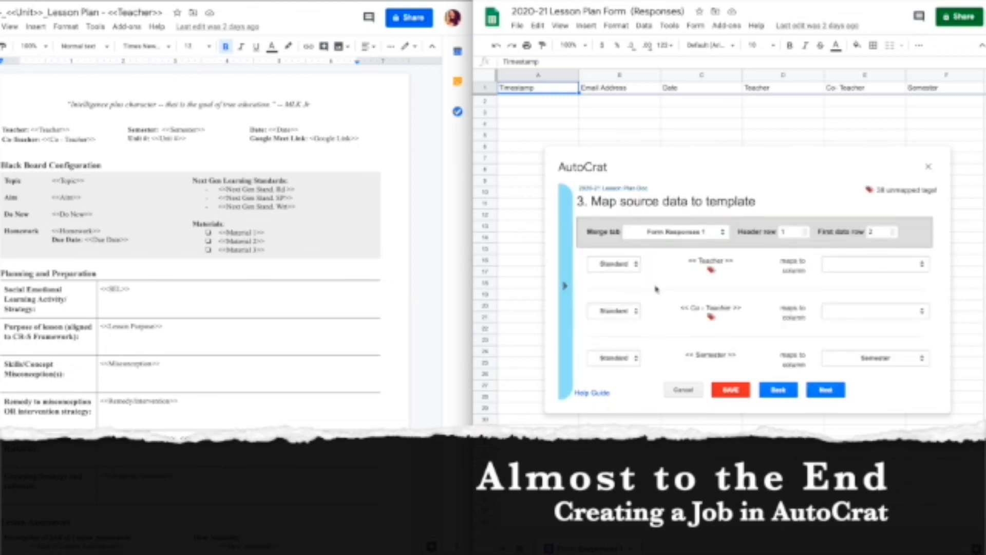
{"action": "left_click", "coordinate": [835, 264]}
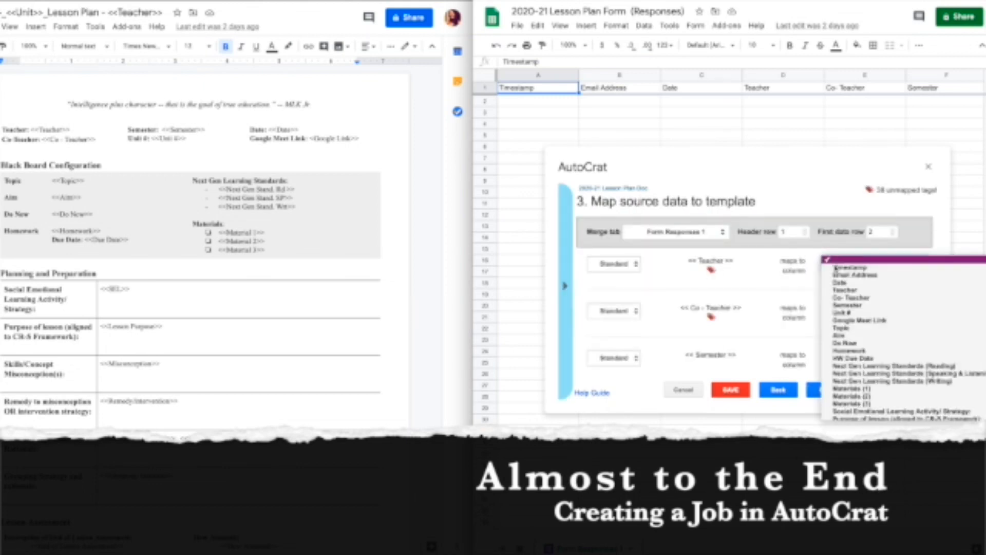
{"action": "left_click", "coordinate": [845, 290]}
{"action": "left_click", "coordinate": [851, 310]}
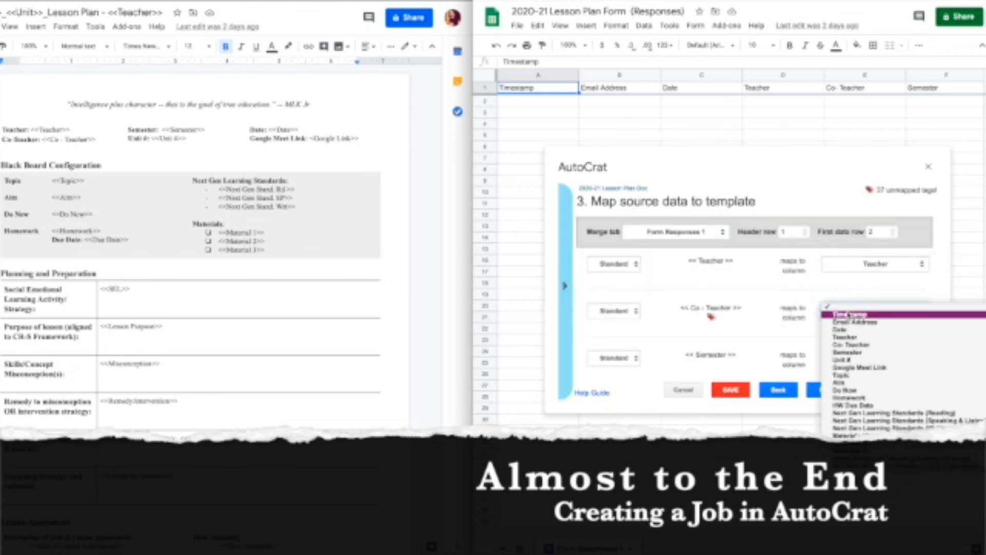
{"action": "left_click", "coordinate": [851, 345]}
{"action": "left_click", "coordinate": [847, 358]}
{"action": "left_click", "coordinate": [842, 354]}
{"action": "scroll", "coordinate": [829, 344], "scroll_direction": "down", "scroll_amount": 1}
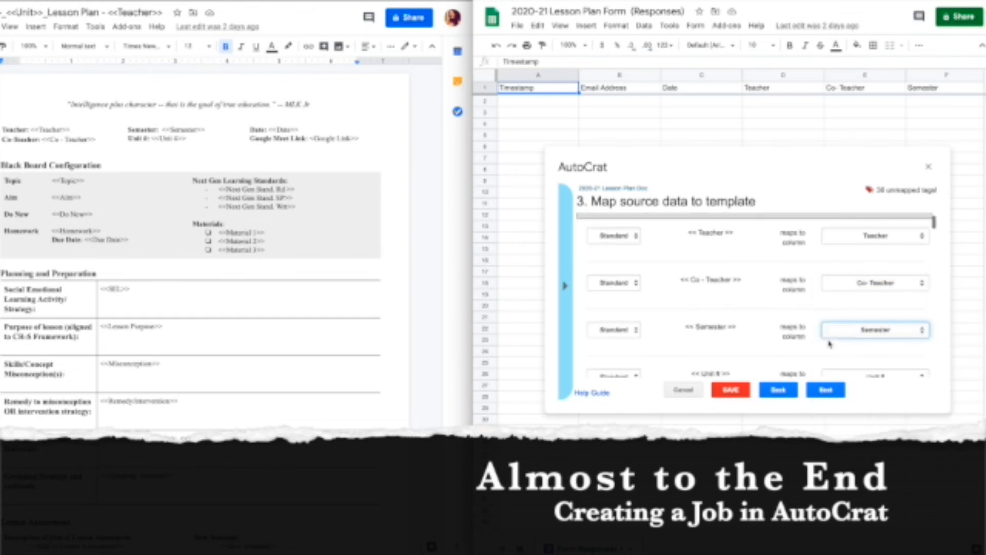
{"action": "scroll", "coordinate": [830, 344], "scroll_direction": "down", "scroll_amount": 3}
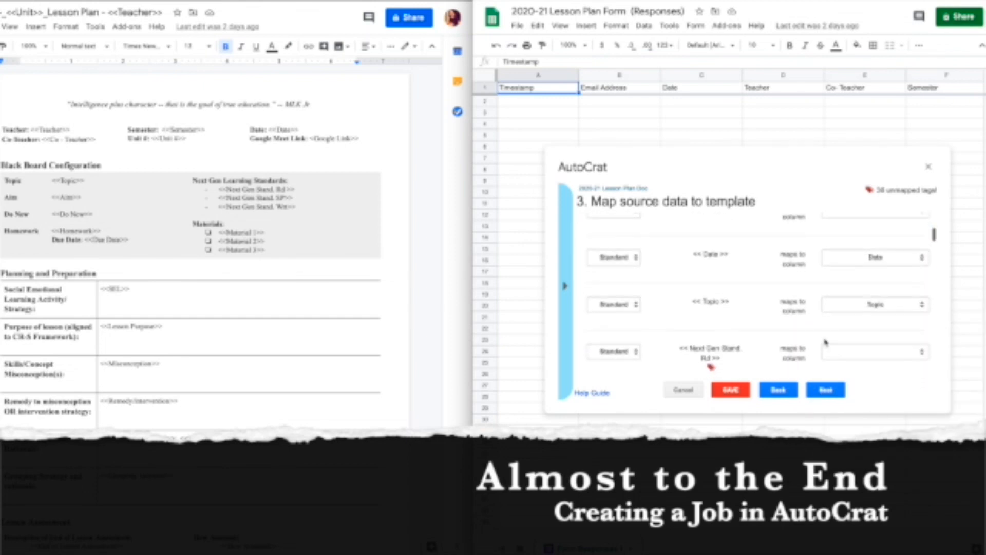
{"action": "scroll", "coordinate": [826, 342], "scroll_direction": "down", "scroll_amount": 1}
Map the Rd, SP and Wt standards tags to the Next Gen Learning Standards column.
{"action": "left_click", "coordinate": [838, 324]}
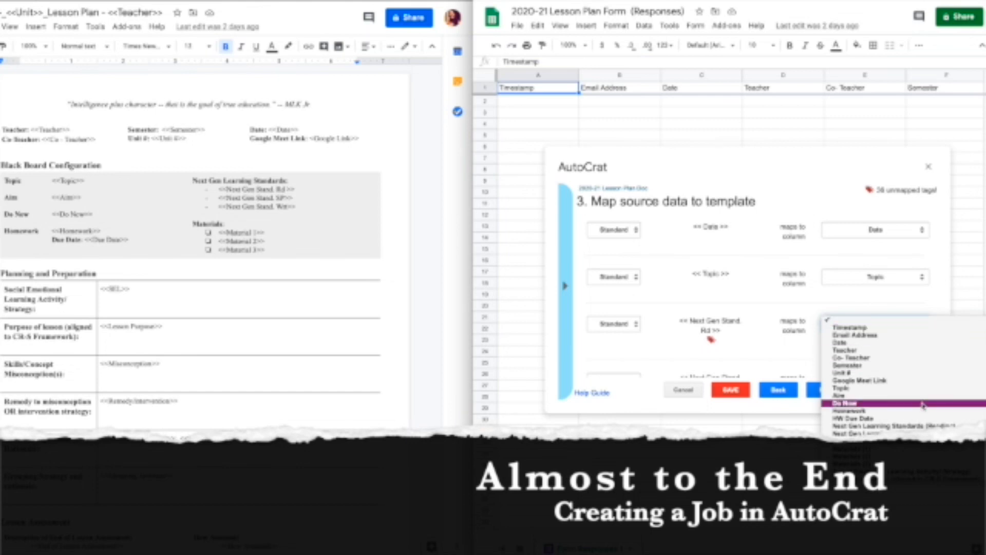
{"action": "left_click", "coordinate": [873, 426]}
{"action": "scroll", "coordinate": [914, 360], "scroll_direction": "down", "scroll_amount": 1}
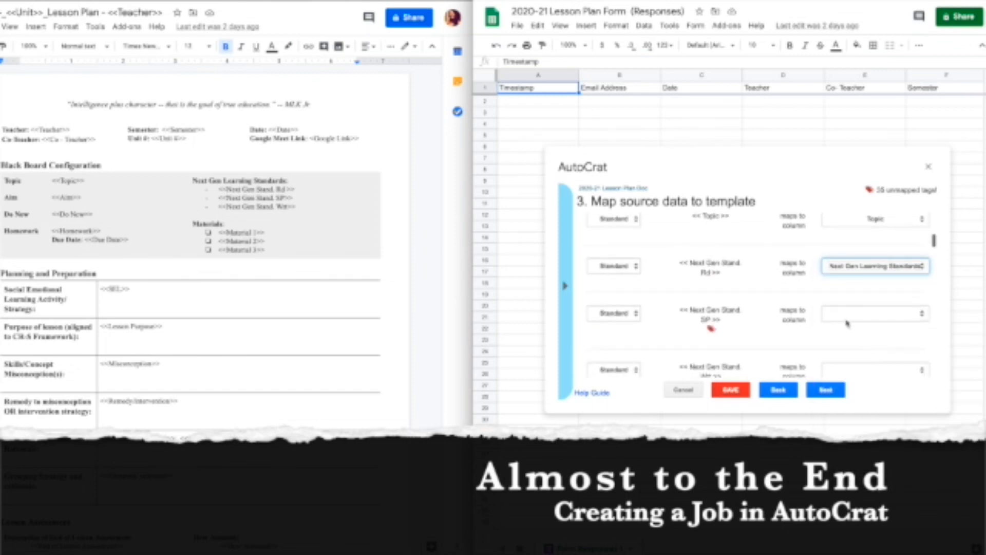
{"action": "left_click", "coordinate": [876, 313]}
{"action": "left_click", "coordinate": [904, 413]}
{"action": "left_click", "coordinate": [876, 360]}
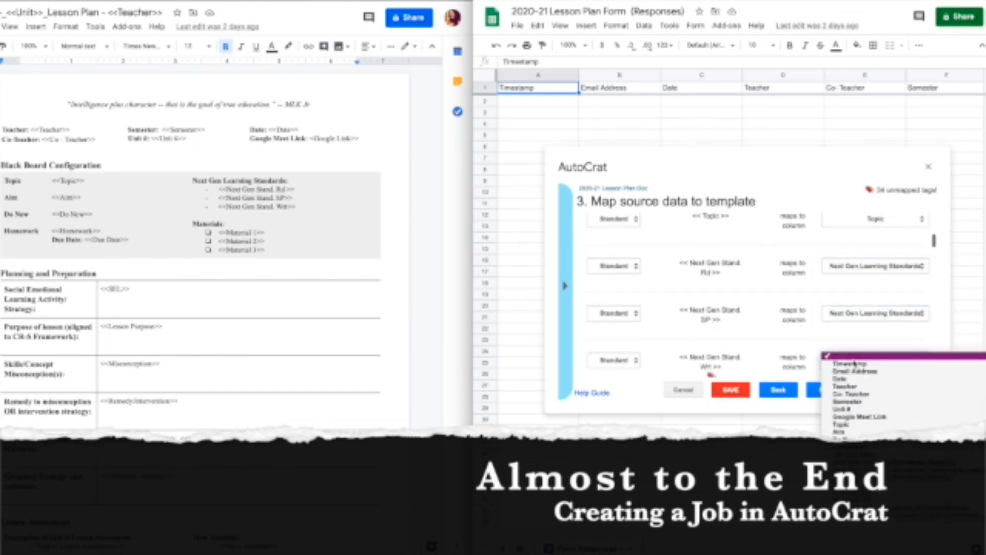
{"action": "left_click", "coordinate": [873, 410]}
{"action": "scroll", "coordinate": [863, 354], "scroll_direction": "down", "scroll_amount": 1}
Map Material 1 to Materials (1) and choose a column for Material 2.
{"action": "left_click", "coordinate": [873, 329]}
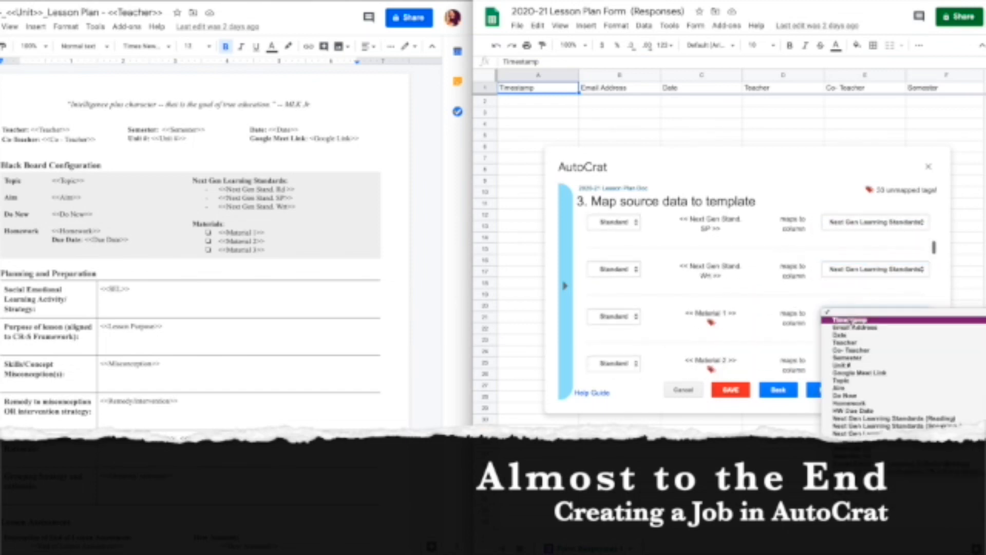
{"action": "left_click", "coordinate": [873, 434]}
{"action": "scroll", "coordinate": [872, 368], "scroll_direction": "down", "scroll_amount": 1}
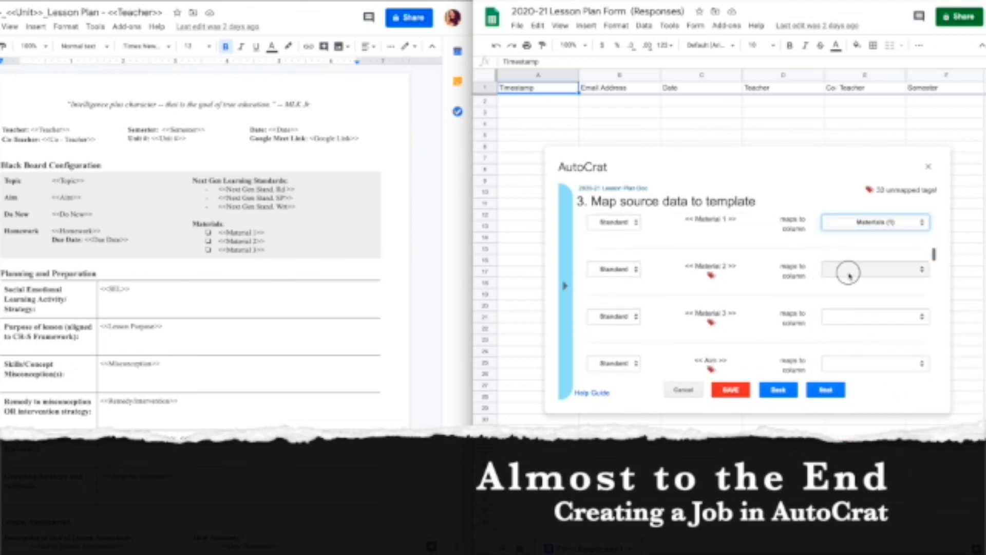
{"action": "left_click", "coordinate": [854, 271]}
{"action": "left_click", "coordinate": [853, 270]}
{"action": "left_click", "coordinate": [849, 264]}
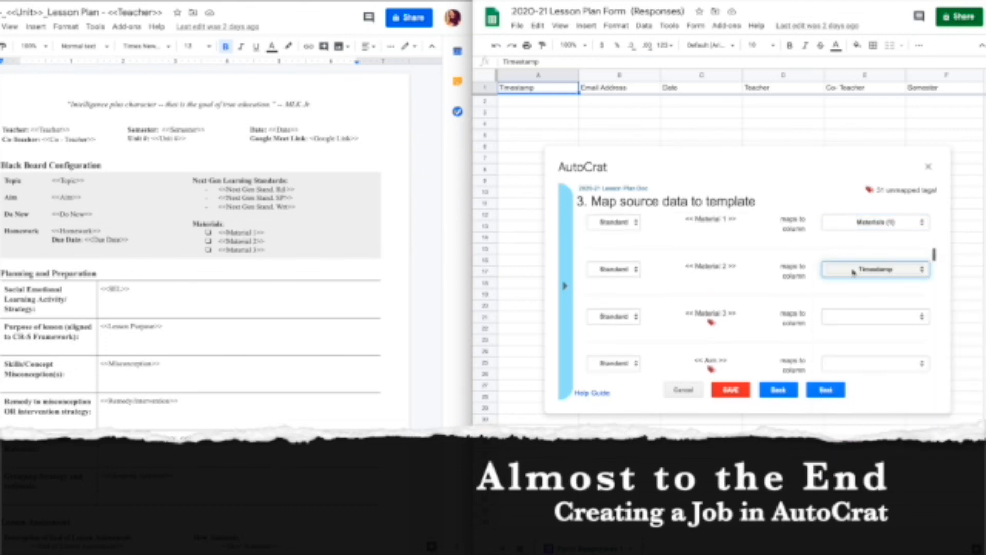
{"action": "key", "text": "Down"}
{"action": "left_click", "coordinate": [863, 270]}
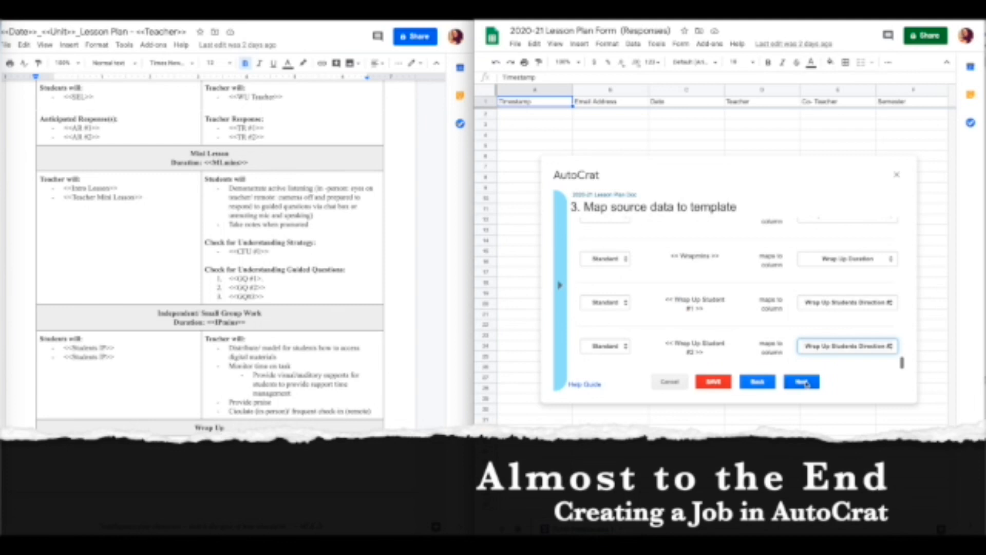
{"action": "left_click", "coordinate": [803, 383]}
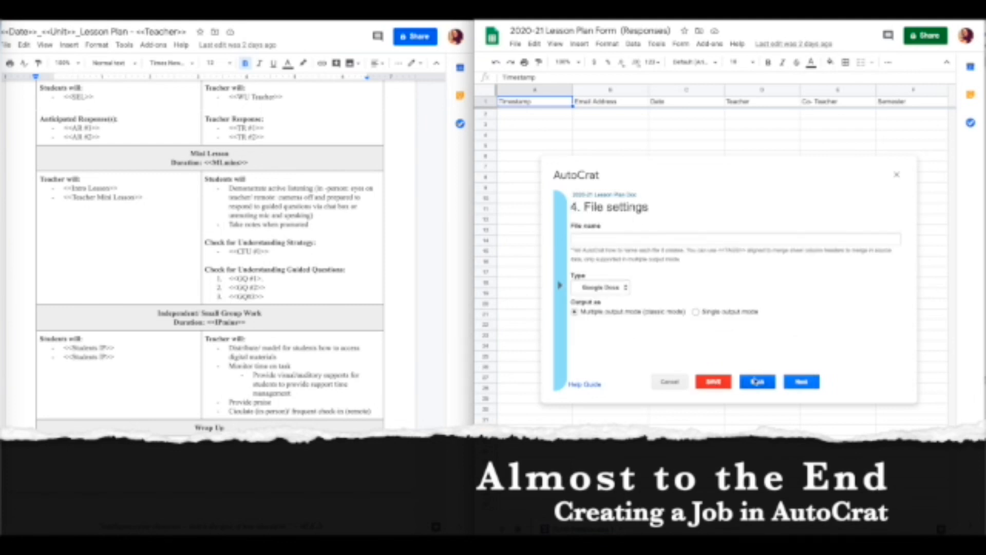
Copy the <<Date>> merge tag and paste it into the AutoCrat file name.
{"action": "left_click", "coordinate": [757, 383]}
{"action": "left_click", "coordinate": [802, 381]}
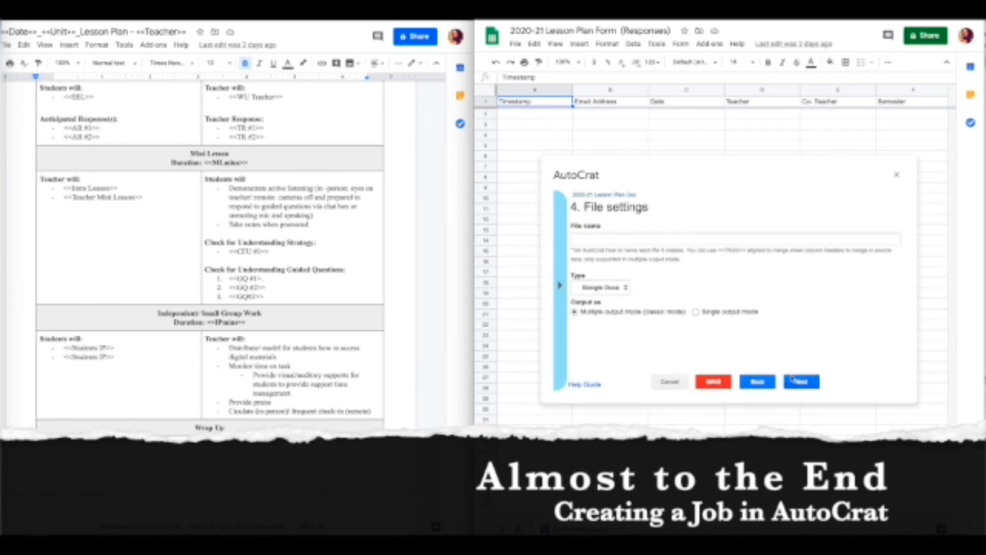
{"action": "left_click", "coordinate": [561, 286]}
{"action": "scroll", "coordinate": [615, 288], "scroll_direction": "down", "scroll_amount": 1}
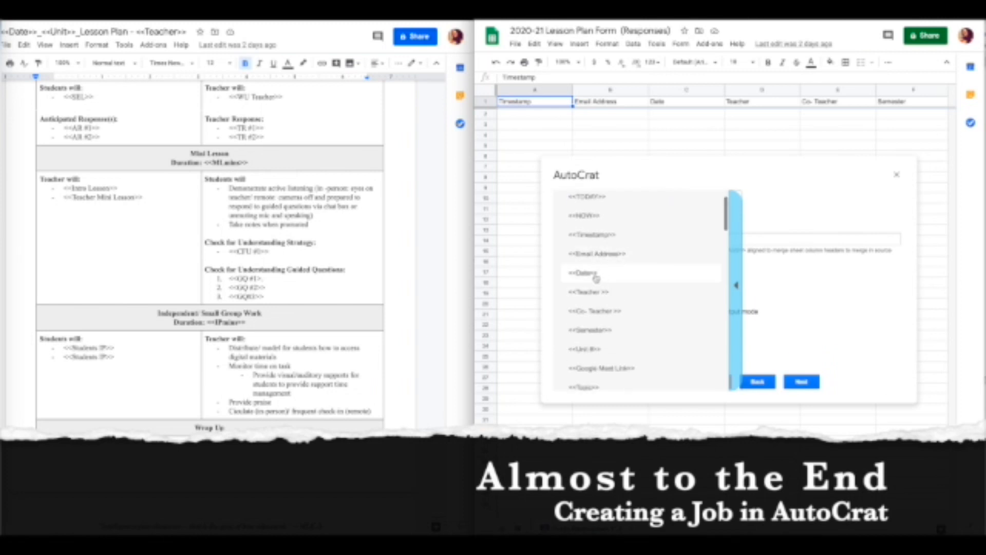
{"action": "left_click", "coordinate": [590, 278]}
{"action": "right_click", "coordinate": [591, 278]}
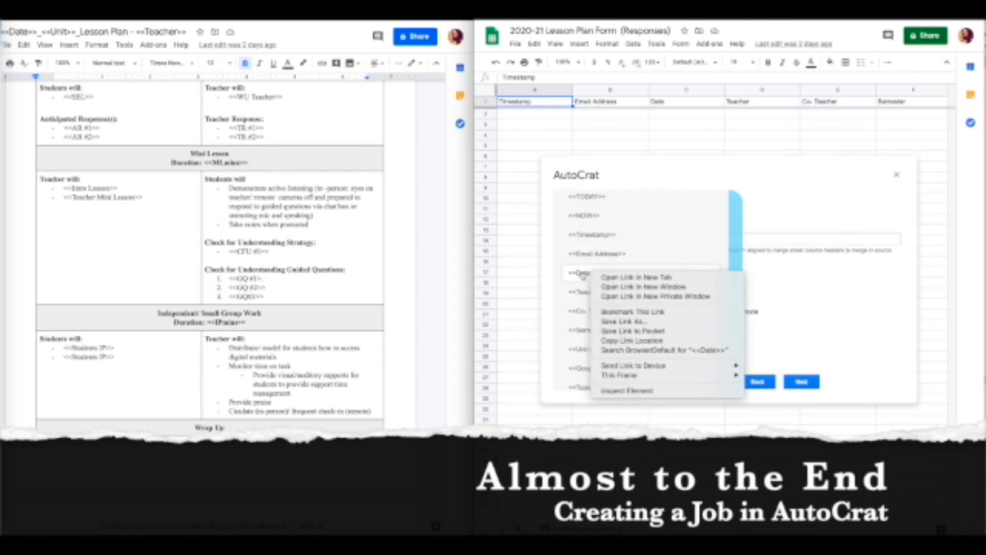
{"action": "left_click", "coordinate": [576, 274]}
{"action": "left_click", "coordinate": [574, 275]}
{"action": "left_click", "coordinate": [565, 282]}
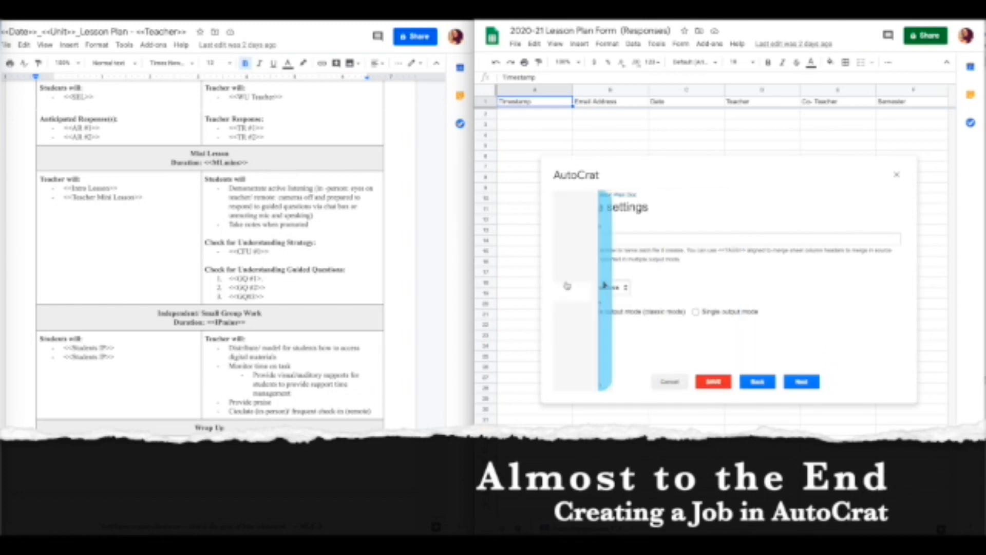
{"action": "left_click", "coordinate": [570, 275]}
{"action": "key", "text": "ctrl+c"}
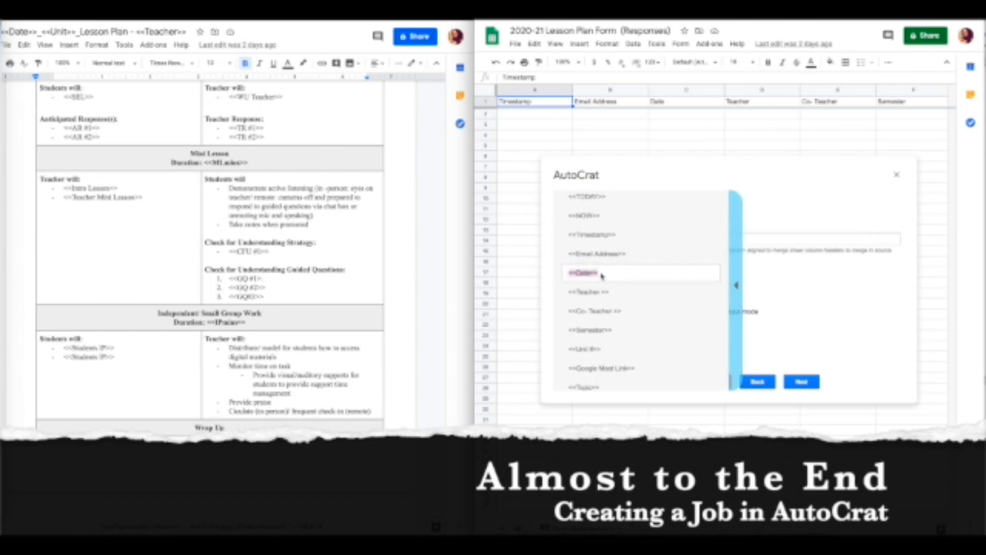
{"action": "left_click", "coordinate": [782, 236]}
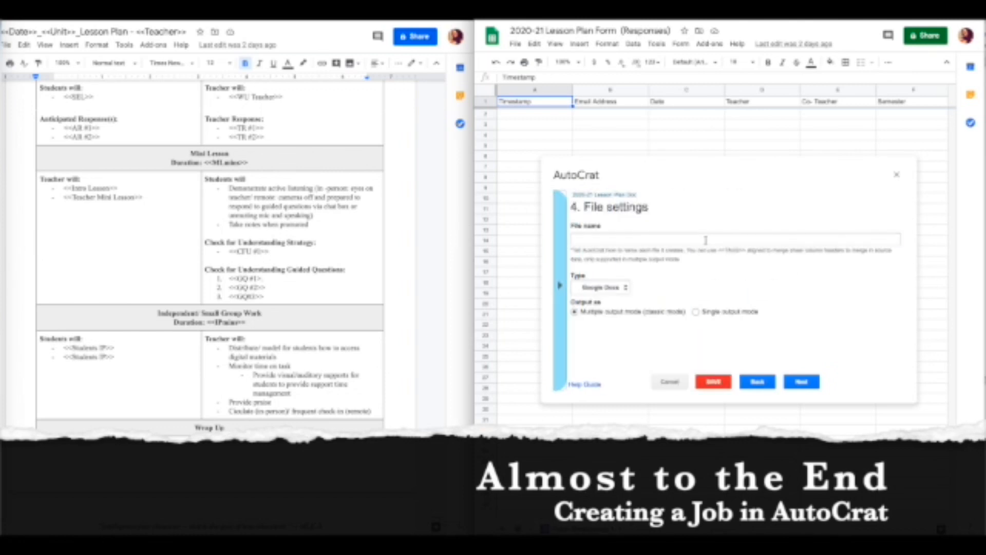
{"action": "key", "text": "ctrl+v"}
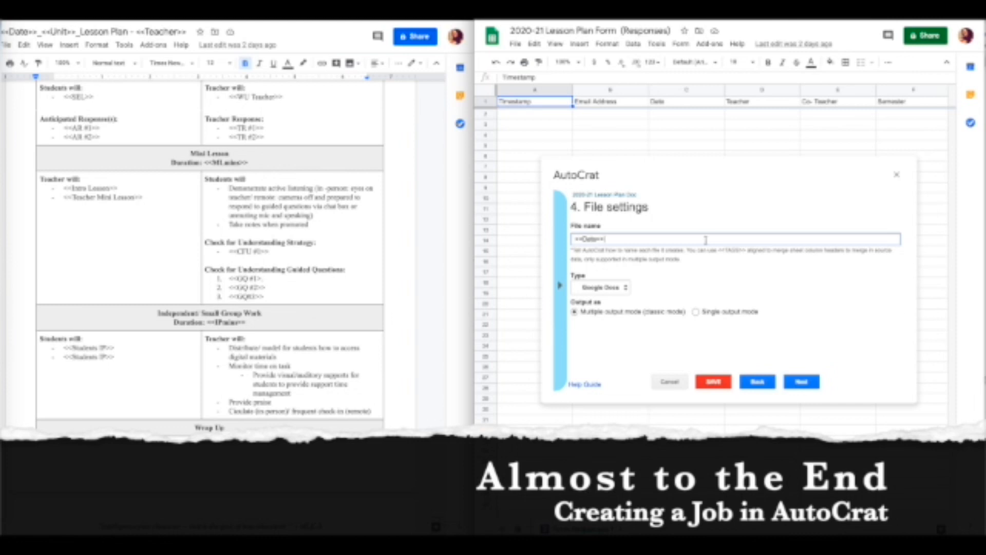
Add 'Unit #' with the <<Unit #>> tag, then append the <<Teacher>> tag to the file name.
{"action": "left_click", "coordinate": [560, 285]}
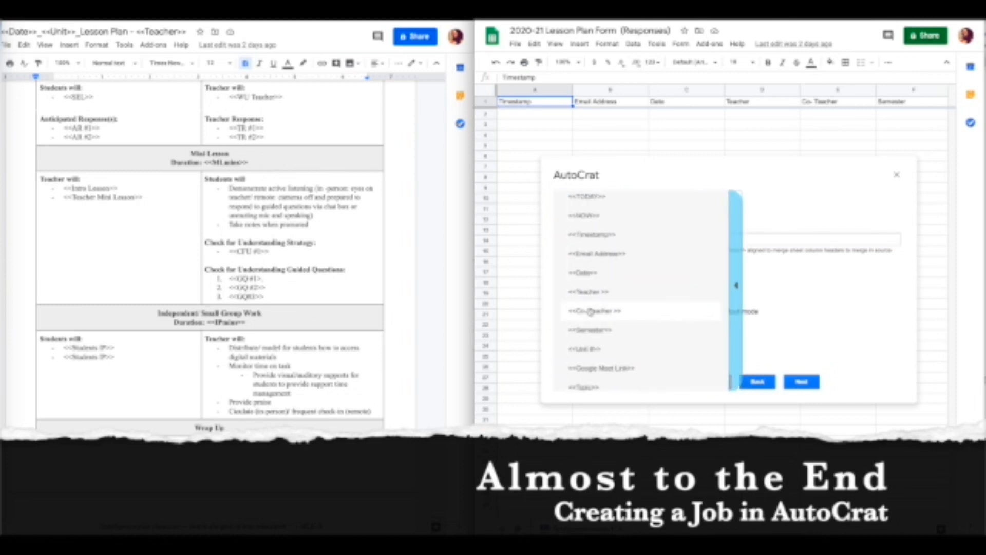
{"action": "right_click", "coordinate": [603, 350]}
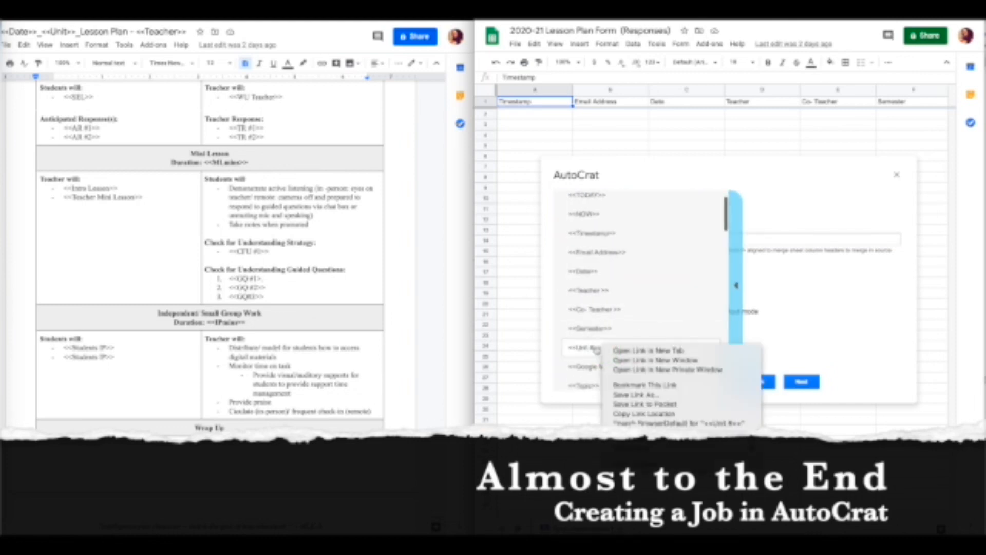
{"action": "left_click", "coordinate": [599, 351]}
{"action": "left_click", "coordinate": [599, 352]}
{"action": "left_click", "coordinate": [618, 241]}
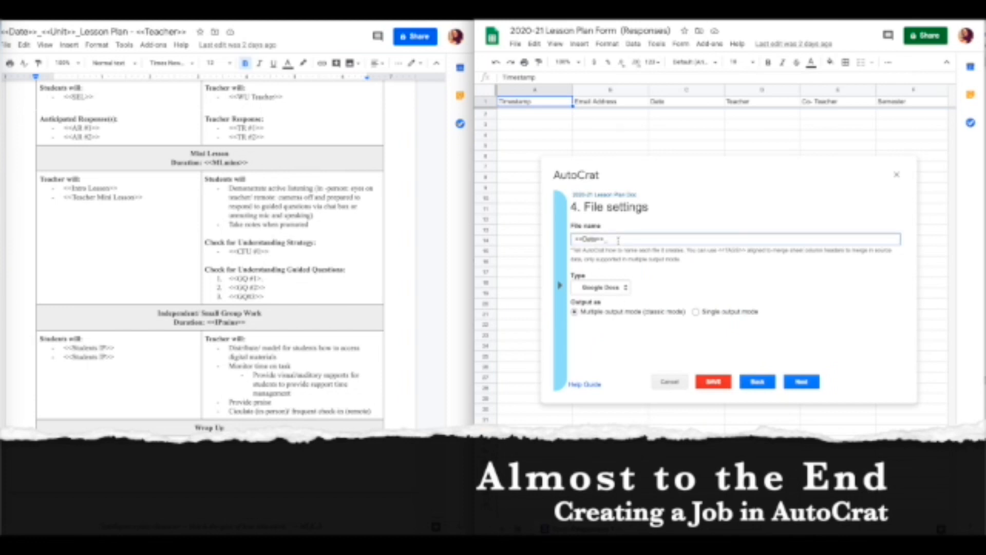
{"action": "type", "text": "<<Unit #>>"}
{"action": "left_click", "coordinate": [610, 240]}
{"action": "type", "text": "Unit #"}
{"action": "scroll", "coordinate": [263, 213], "scroll_direction": "up", "scroll_amount": 10}
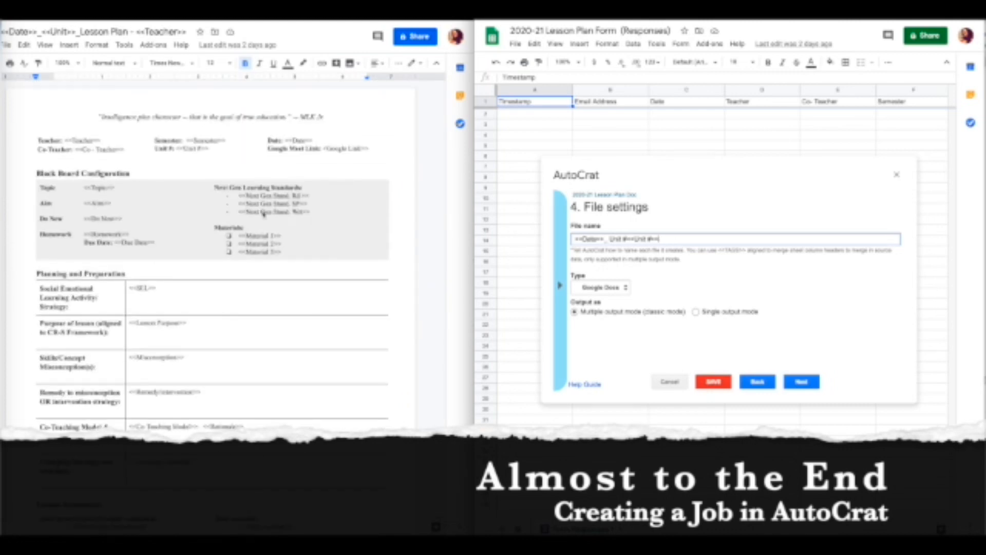
{"action": "scroll", "coordinate": [264, 213], "scroll_direction": "down", "scroll_amount": 1}
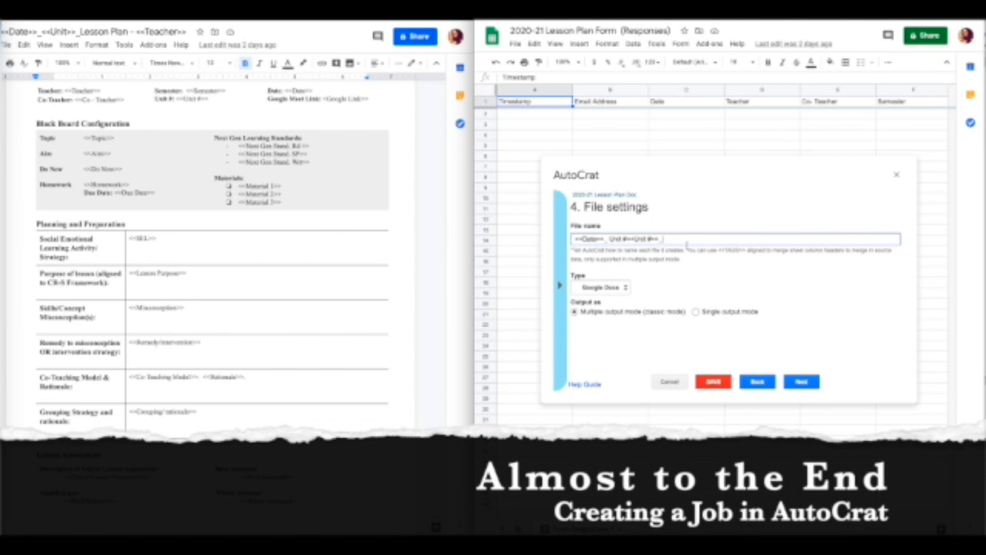
{"action": "left_click", "coordinate": [560, 286]}
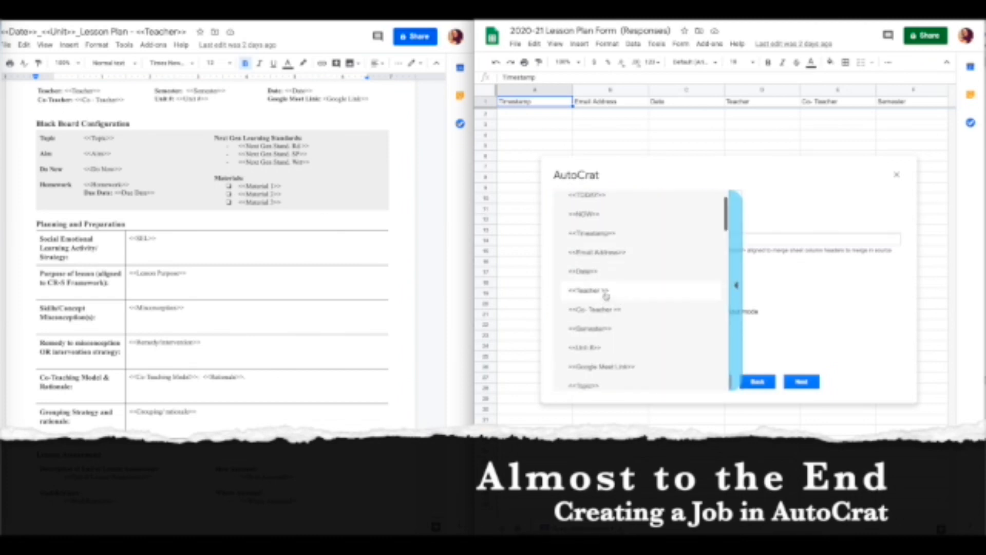
{"action": "left_click", "coordinate": [606, 291]}
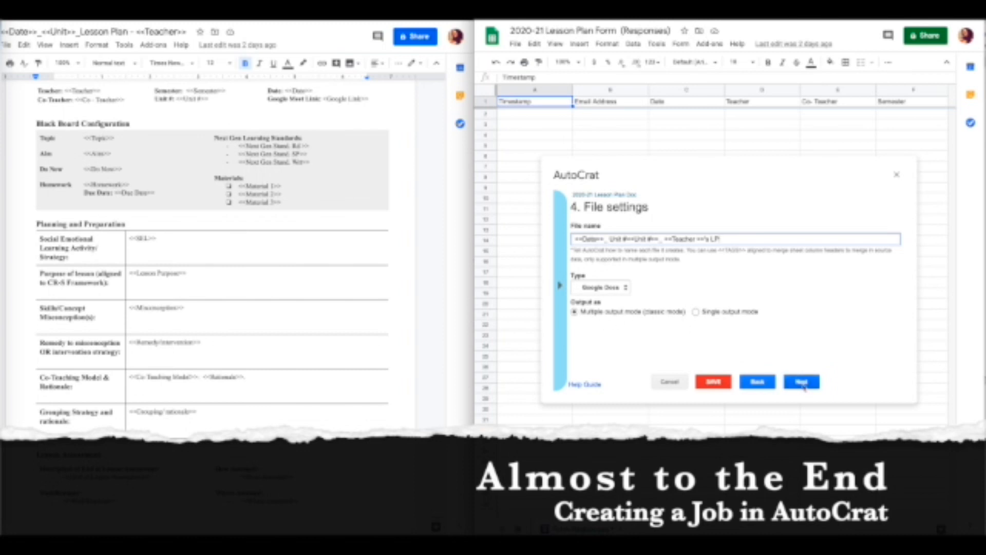
Keep the output file type set to Google Docs rather than PDF.
{"action": "left_click", "coordinate": [603, 290]}
{"action": "left_click", "coordinate": [602, 297]}
{"action": "left_click", "coordinate": [602, 291]}
{"action": "left_click", "coordinate": [602, 279]}
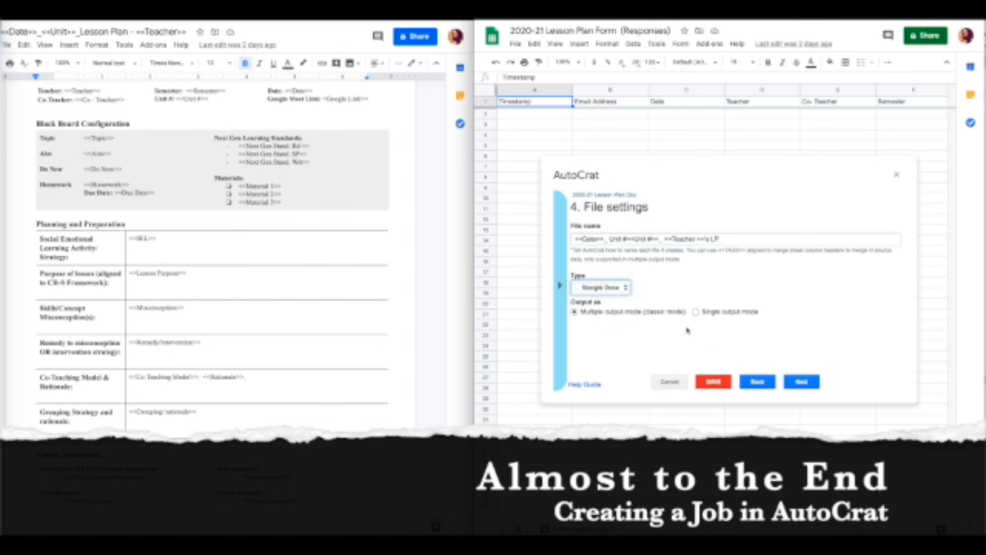
Accept My Drive as destination and skip the dynamic folder and merge condition steps.
{"action": "left_click", "coordinate": [814, 385]}
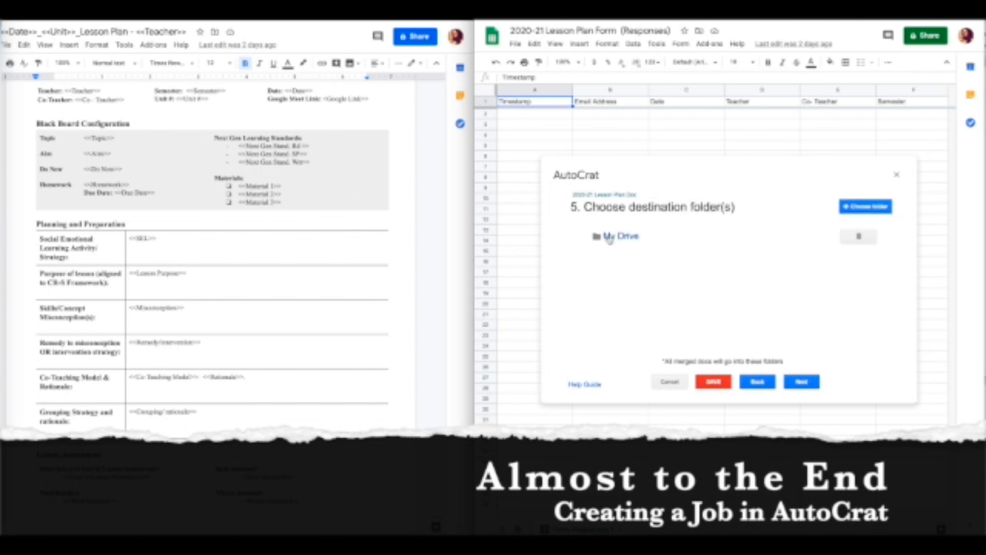
{"action": "left_click", "coordinate": [800, 382]}
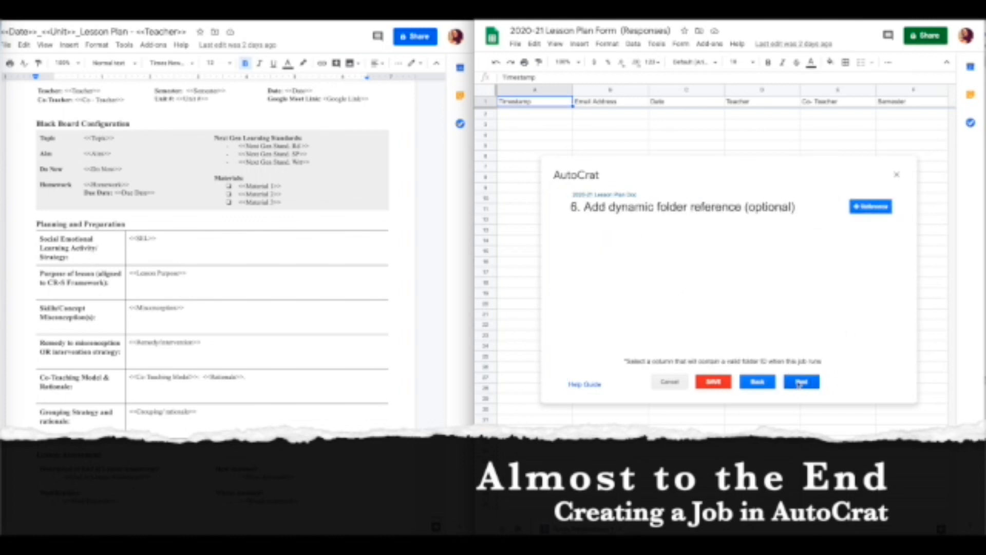
{"action": "left_click", "coordinate": [801, 382]}
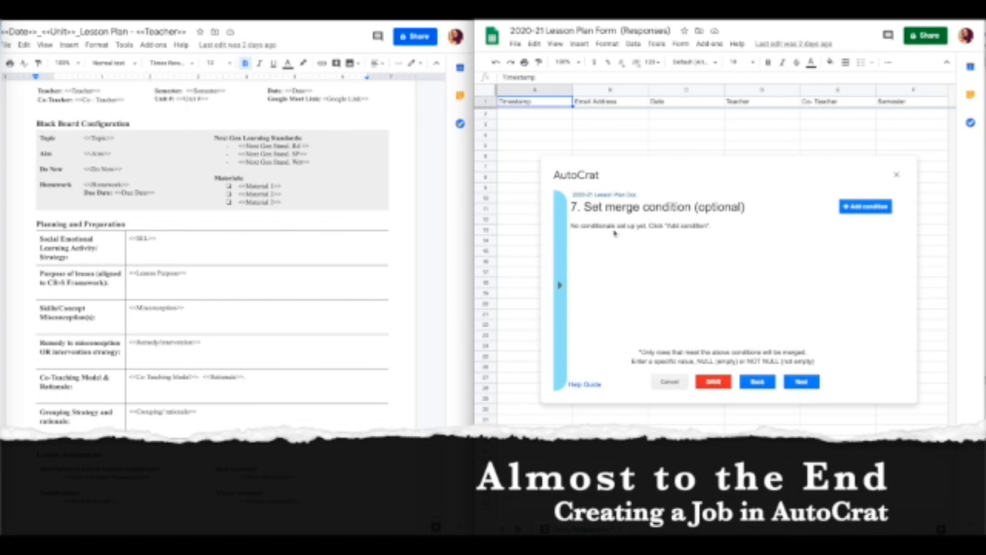
{"action": "left_click", "coordinate": [802, 383]}
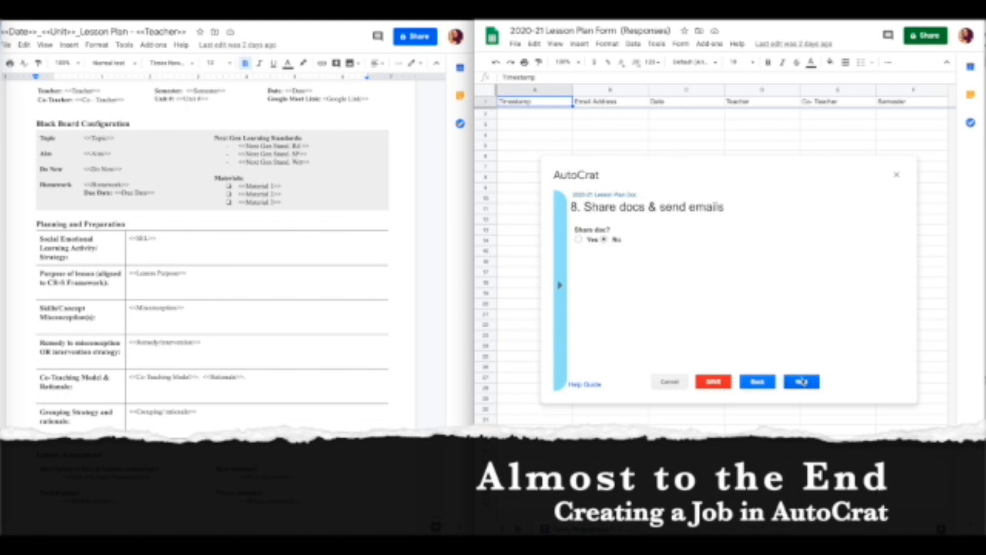
Turn on sharing of merged docs and share them as editable docs.
{"action": "left_click", "coordinate": [577, 239]}
{"action": "left_click", "coordinate": [615, 270]}
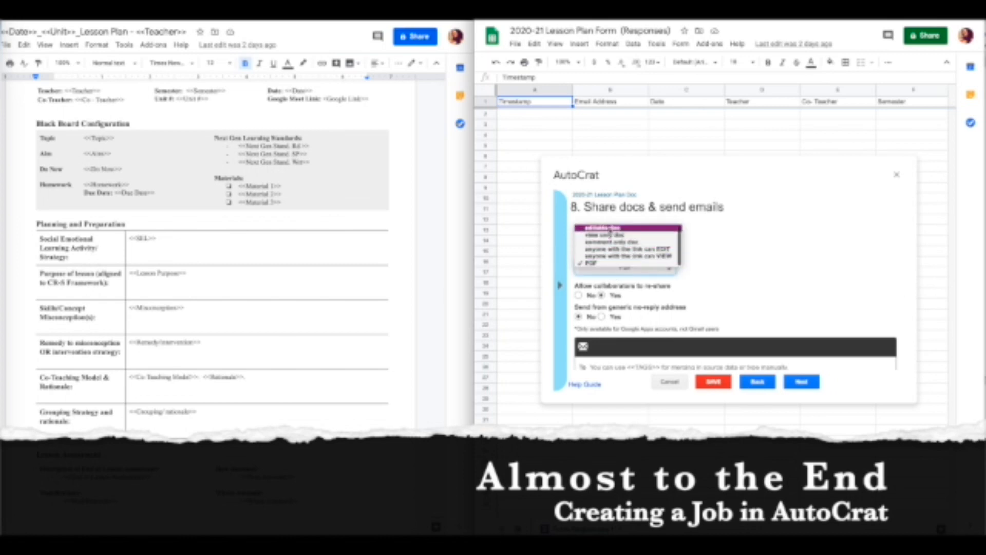
{"action": "left_click", "coordinate": [603, 228]}
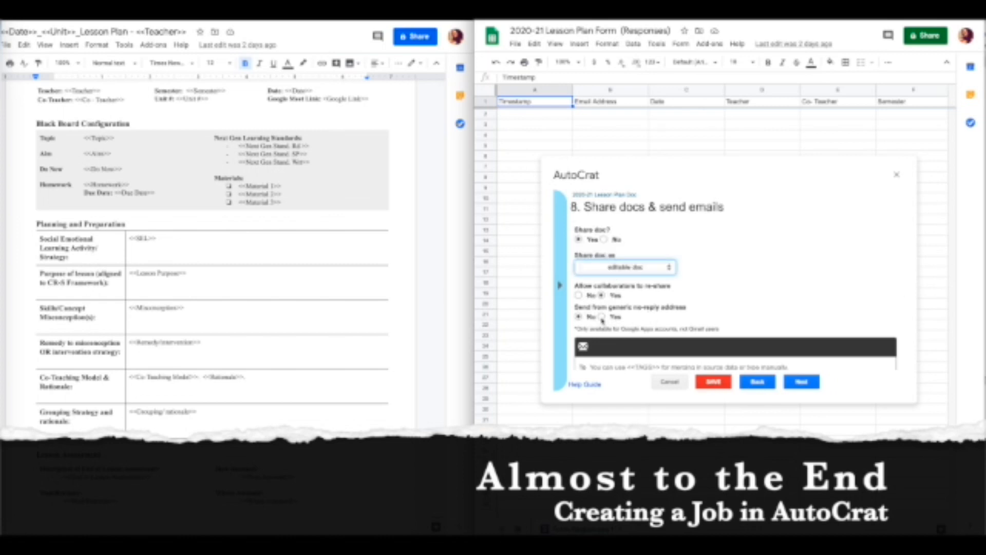
{"action": "scroll", "coordinate": [616, 324], "scroll_direction": "down", "scroll_amount": 2}
{"action": "scroll", "coordinate": [639, 317], "scroll_direction": "down", "scroll_amount": 1}
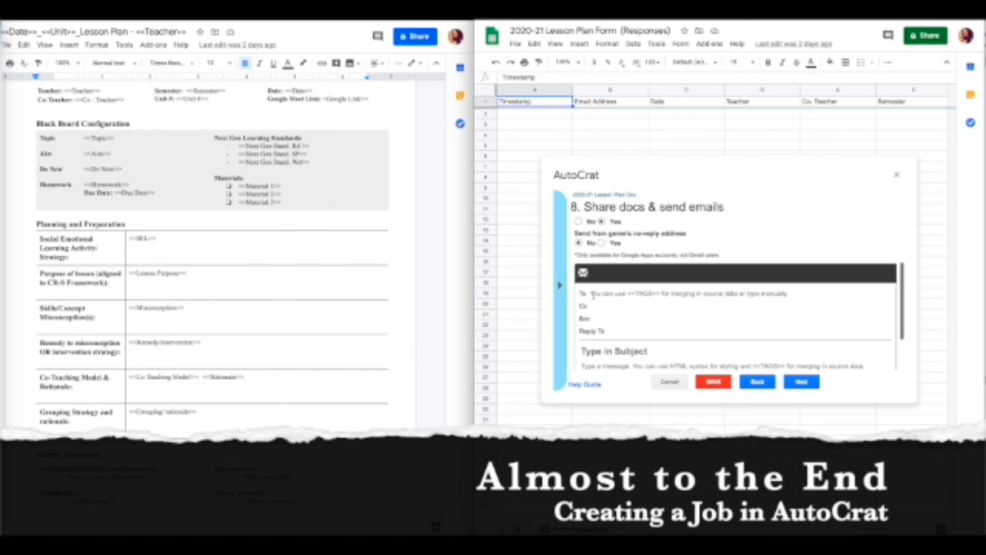
Set the email subject to '<<Date>> LESSON PLAN IS READY TO VIEW'.
{"action": "left_click", "coordinate": [593, 294]}
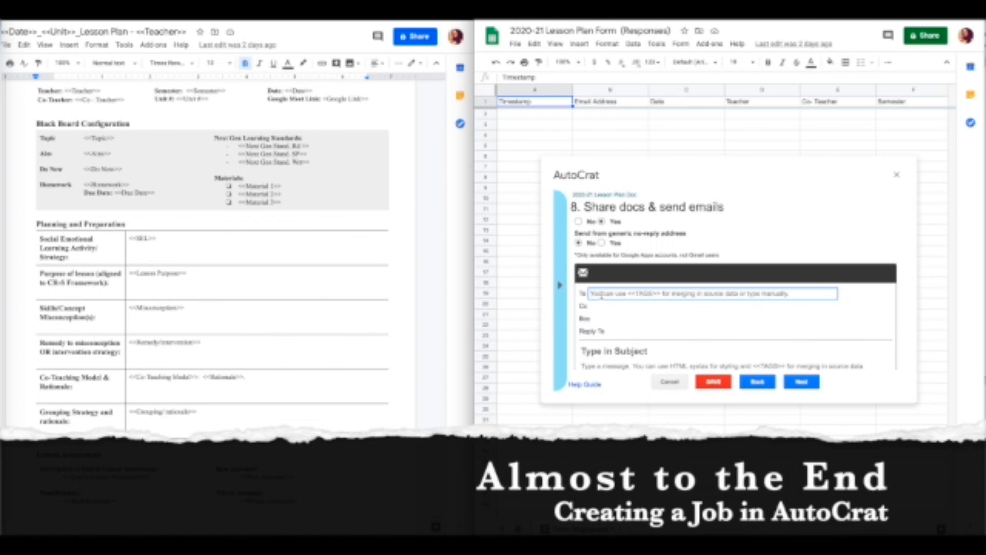
{"action": "scroll", "coordinate": [631, 298], "scroll_direction": "down", "scroll_amount": 1}
{"action": "left_click", "coordinate": [599, 303]}
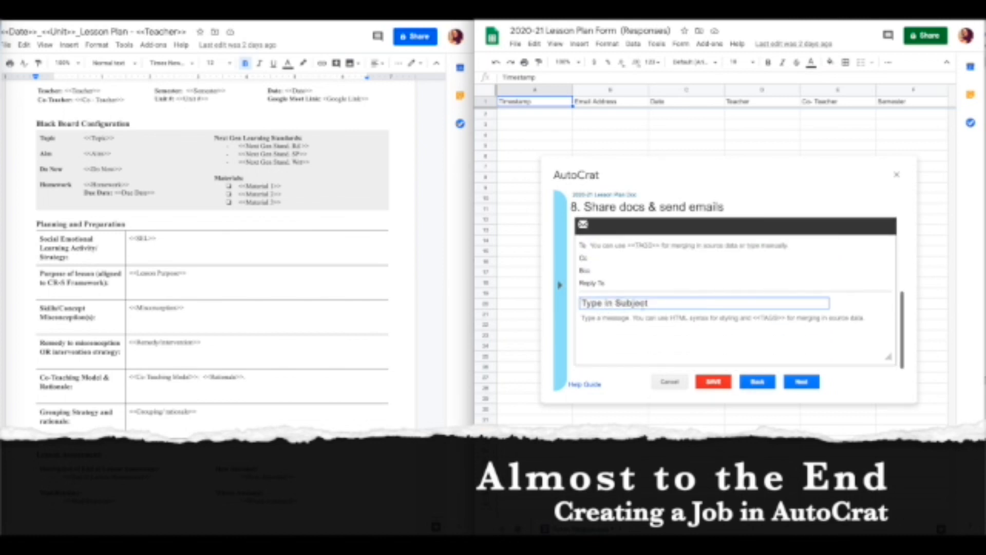
{"action": "left_click", "coordinate": [560, 285]}
{"action": "left_click", "coordinate": [593, 277]}
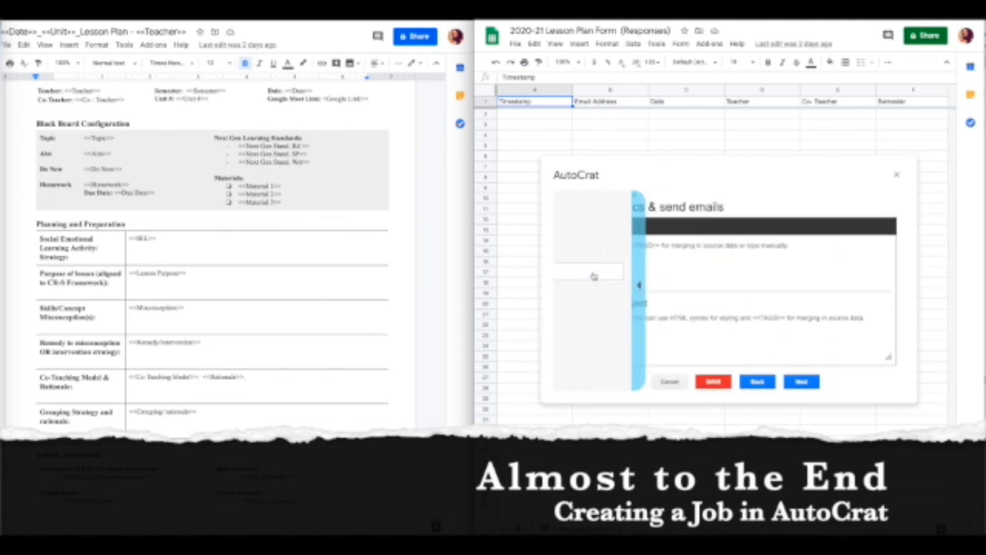
{"action": "left_click", "coordinate": [590, 301]}
{"action": "type", "text": "<<Date>>"}
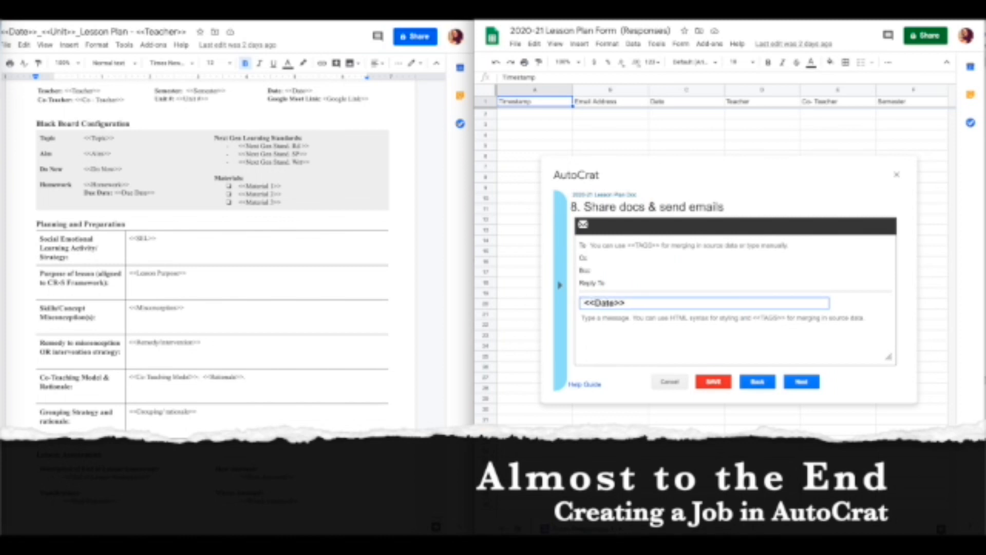
{"action": "type", "text": "LESSON PLAN IS RE"}
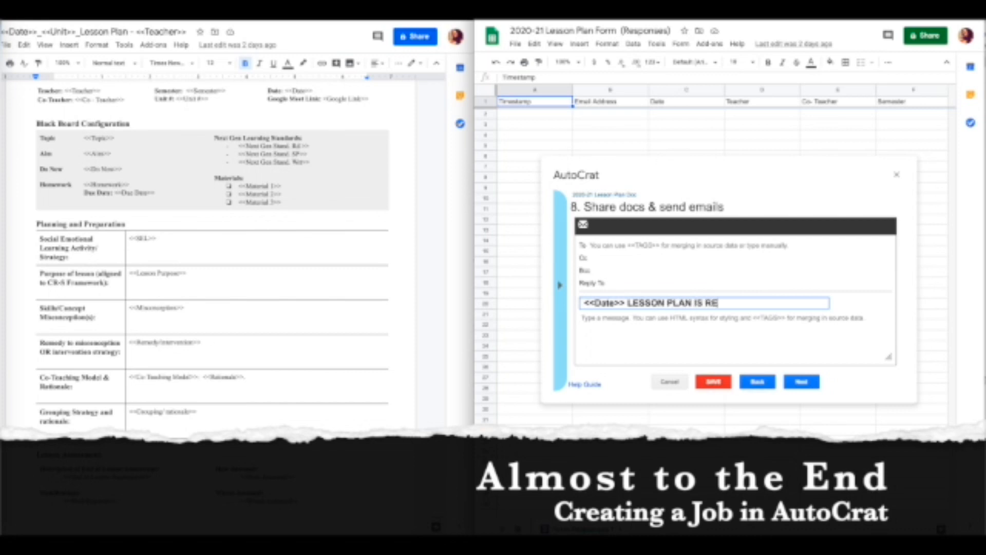
{"action": "type", "text": "ADY TO VIEW"}
Start the message body with the greeting 'Dear <<Co-Teacher>>'.
{"action": "left_click", "coordinate": [604, 322]}
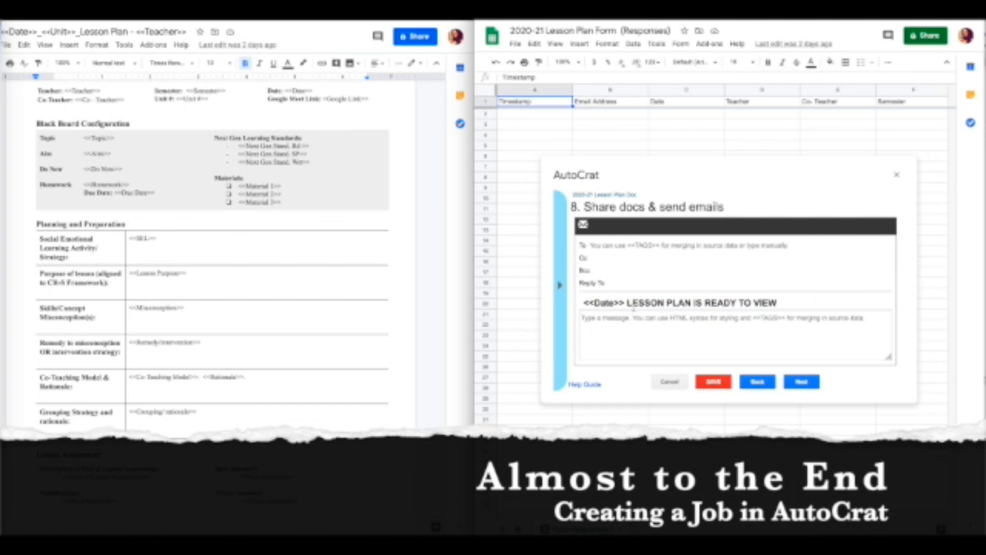
{"action": "type", "text": "Dear"}
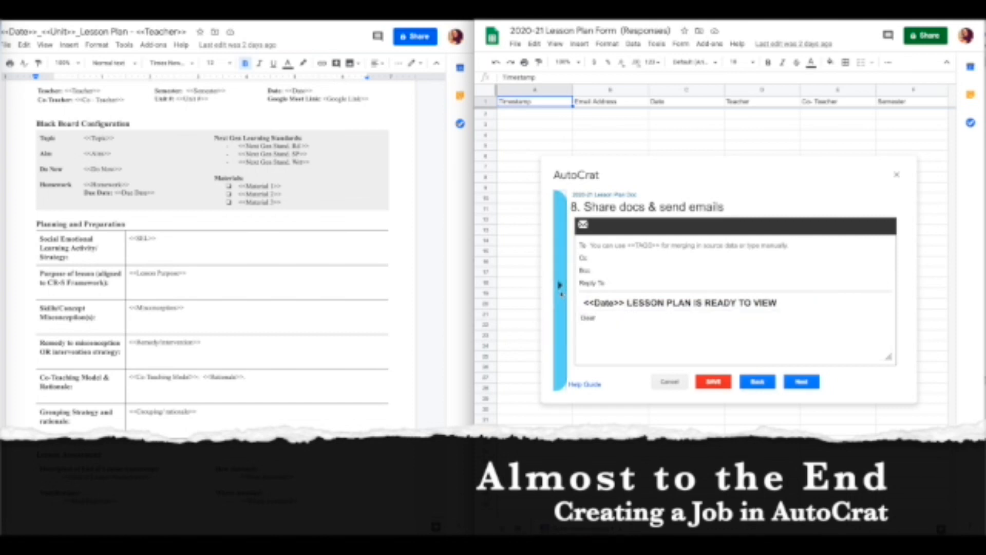
{"action": "left_click", "coordinate": [559, 285]}
{"action": "left_click", "coordinate": [596, 309]}
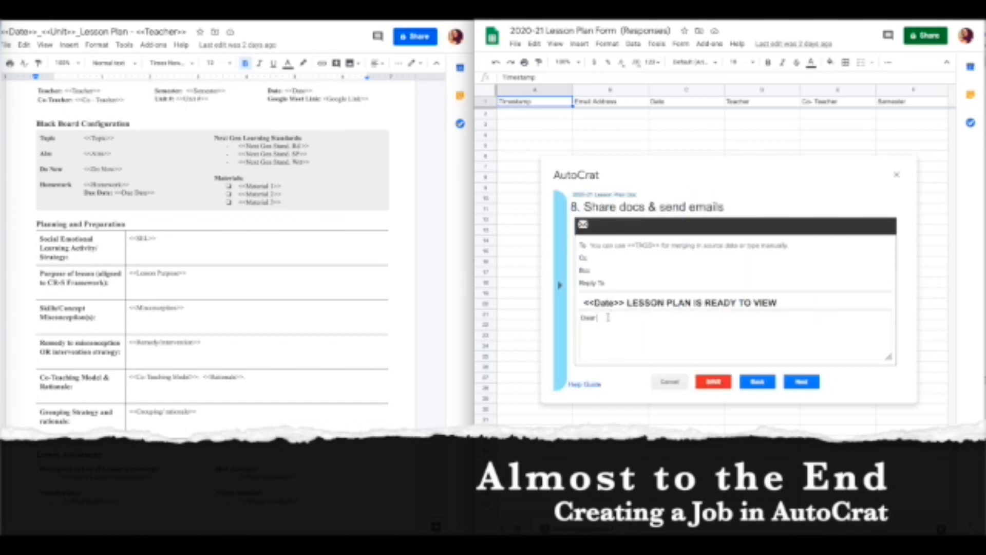
{"action": "type", "text": "<<Co- Teacher >>"}
{"action": "left_click", "coordinate": [582, 327]}
{"action": "key", "text": "BackSpace"}
{"action": "key", "text": "Return"}
Write 'Please review lesson plan and identify modifications for our diverse learners', fixing spelling.
{"action": "type", "text": "Please review lesson pl"}
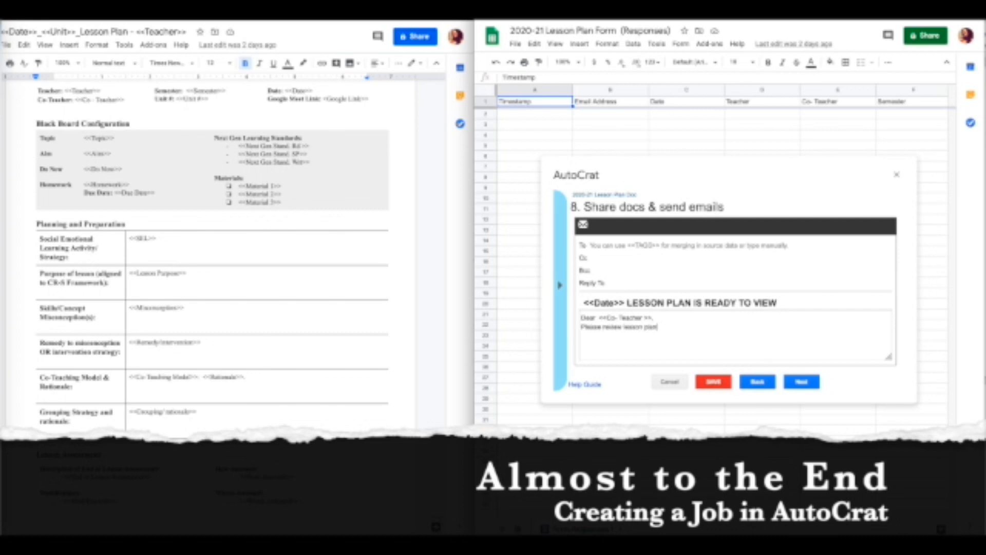
{"action": "type", "text": "an and"}
{"action": "type", "text": " idea"}
{"action": "type", "text": "fy mod"}
{"action": "type", "text": "ifications for our class"}
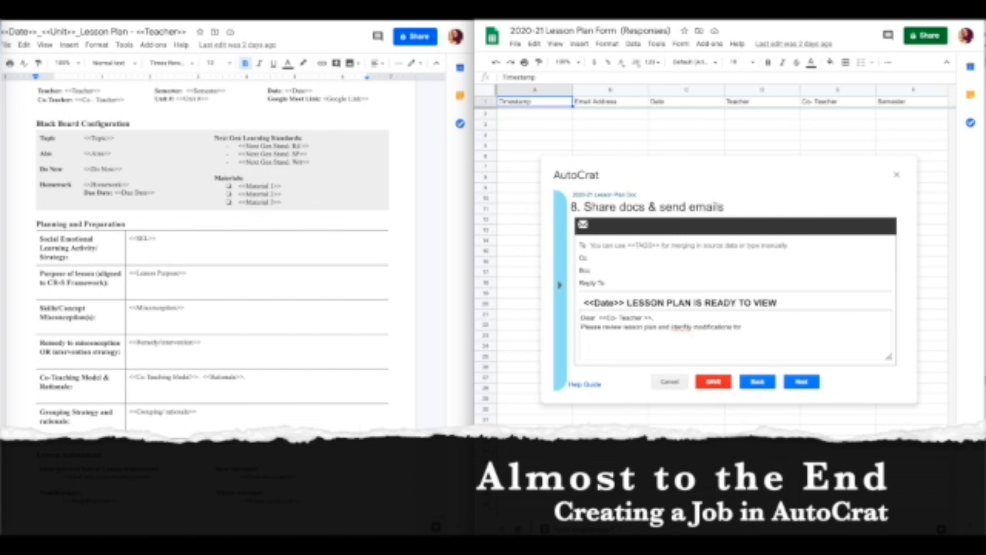
{"action": "key", "text": "BackSpace"}
{"action": "key", "text": "BackSpace"}
{"action": "key", "text": "BackSpace"}
{"action": "key", "text": "BackSpace"}
{"action": "key", "text": "BackSpace"}
{"action": "type", "text": "diverse learners"}
{"action": "right_click", "coordinate": [762, 327]}
{"action": "left_click", "coordinate": [776, 331]}
{"action": "right_click", "coordinate": [674, 327]}
{"action": "left_click", "coordinate": [689, 331]}
Add 'All materials are linked and editable.' and a 'Regards,' sign-off.
{"action": "type", "text": ". All materials are linked"}
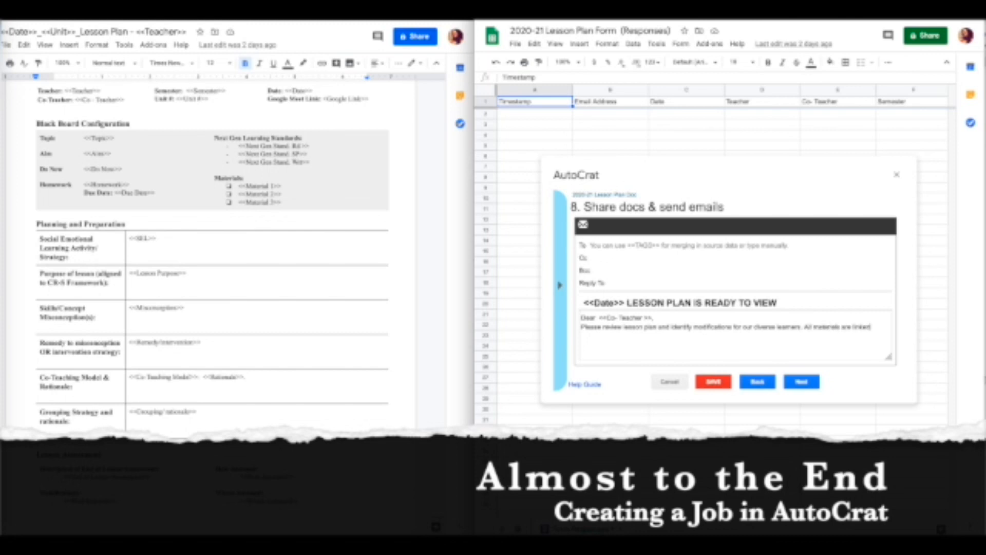
{"action": "type", "text": " and avai"}
{"action": "key", "text": "BackSpace"}
{"action": "key", "text": "BackSpace"}
{"action": "type", "text": "editable."}
{"action": "key", "text": "Return"}
{"action": "key", "text": "Return"}
{"action": "type", "text": "Regards,"}
{"action": "key", "text": "Return"}
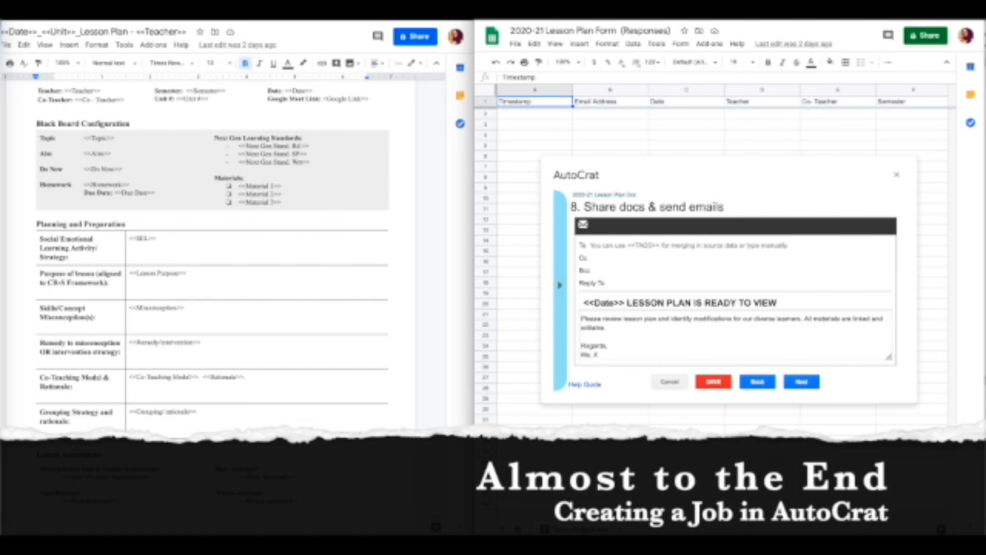
{"action": "scroll", "coordinate": [819, 326], "scroll_direction": "up", "scroll_amount": 1}
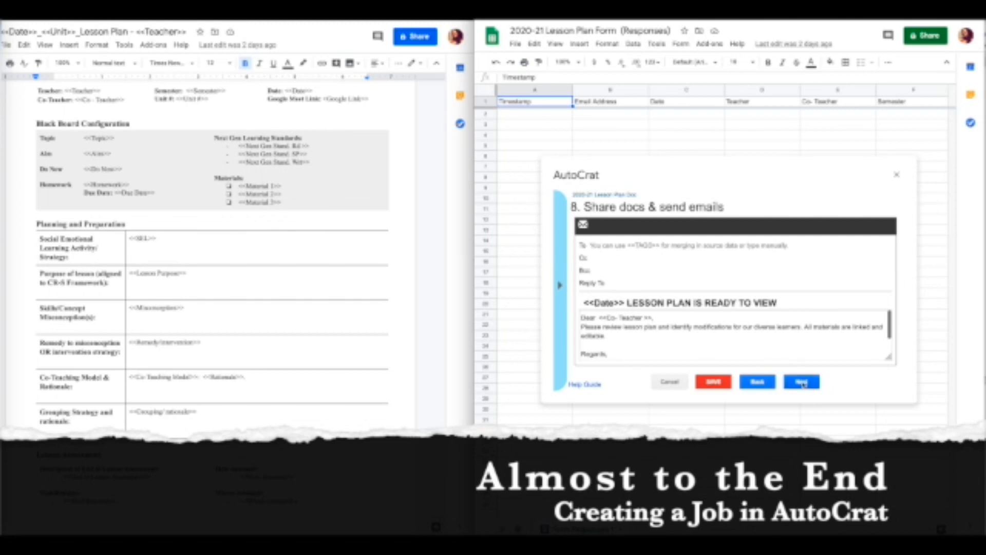
Address the email to <<Co-teacher email>> and Cc the regular teacher's Gmail address.
{"action": "left_click", "coordinate": [632, 249]}
{"action": "type", "text": "<<Co"}
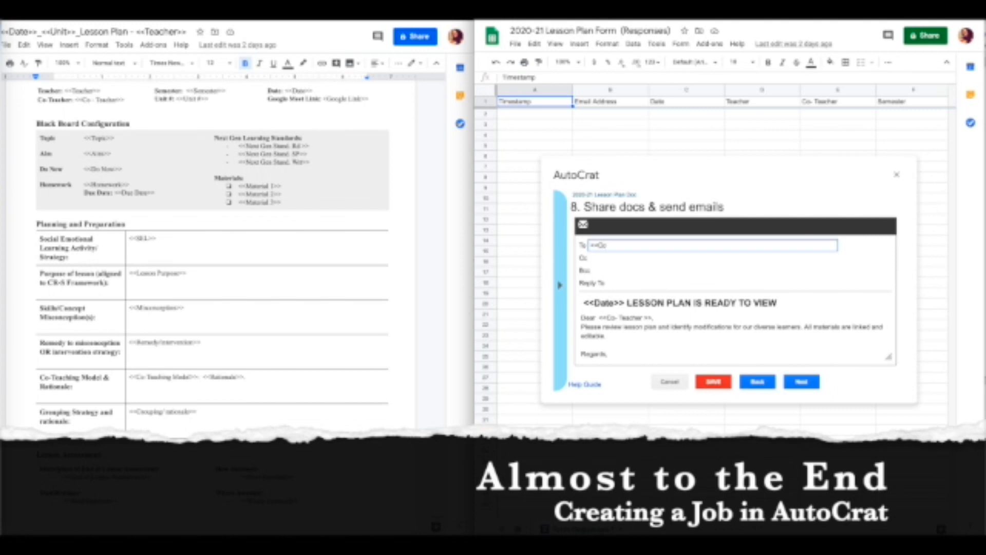
{"action": "type", "text": "-teacher"}
{"action": "type", "text": ">> Email"}
{"action": "key", "text": "BackSpace"}
{"action": "key", "text": "BackSpace"}
{"action": "key", "text": "BackSpace"}
{"action": "key", "text": "BackSpace"}
{"action": "key", "text": "BackSpace"}
{"action": "key", "text": "BackSpace"}
{"action": "key", "text": "BackSpace"}
{"action": "key", "text": "BackSpace"}
{"action": "type", "text": "email"}
{"action": "left_click", "coordinate": [625, 262]}
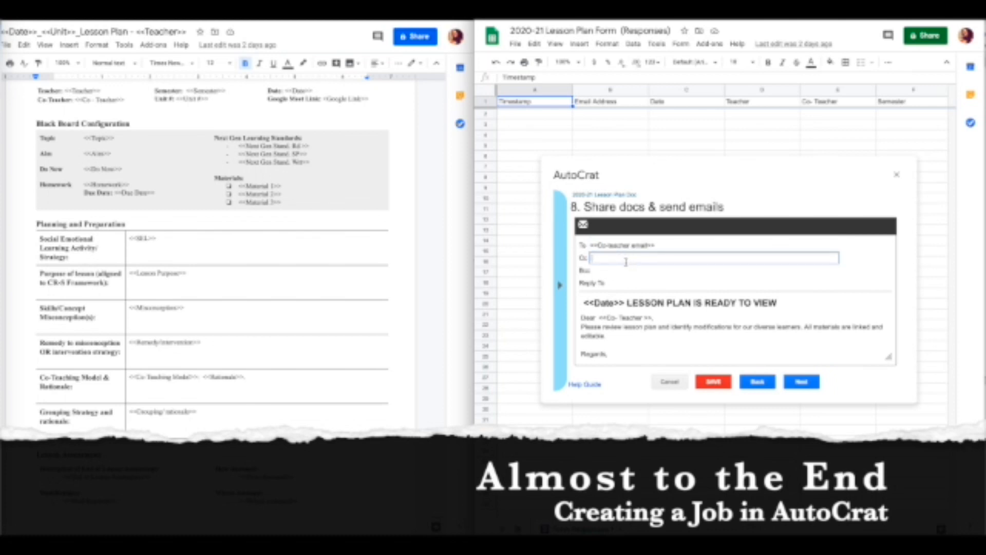
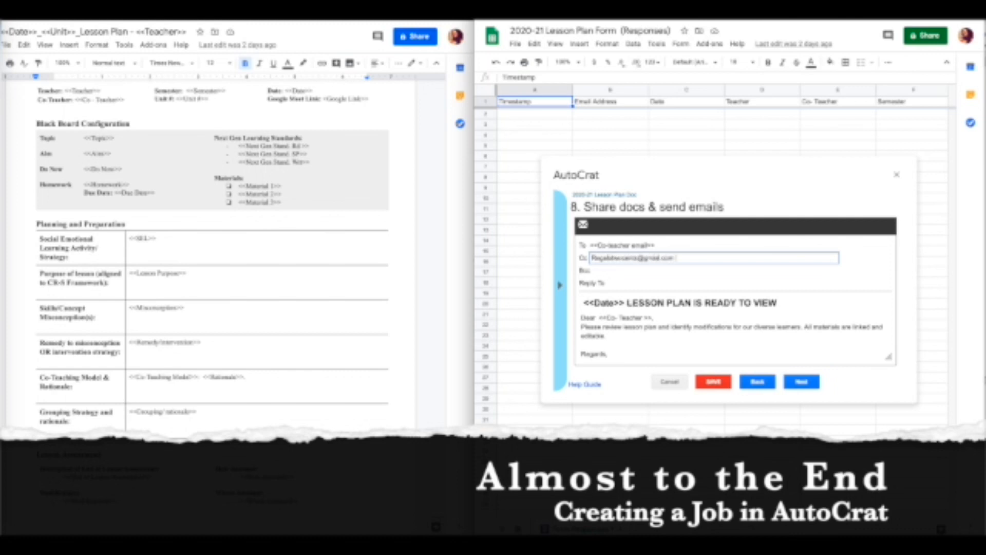
{"action": "left_click", "coordinate": [823, 356]}
Leave both job triggers off and save the AutoCrat merge job.
{"action": "left_click", "coordinate": [802, 382]}
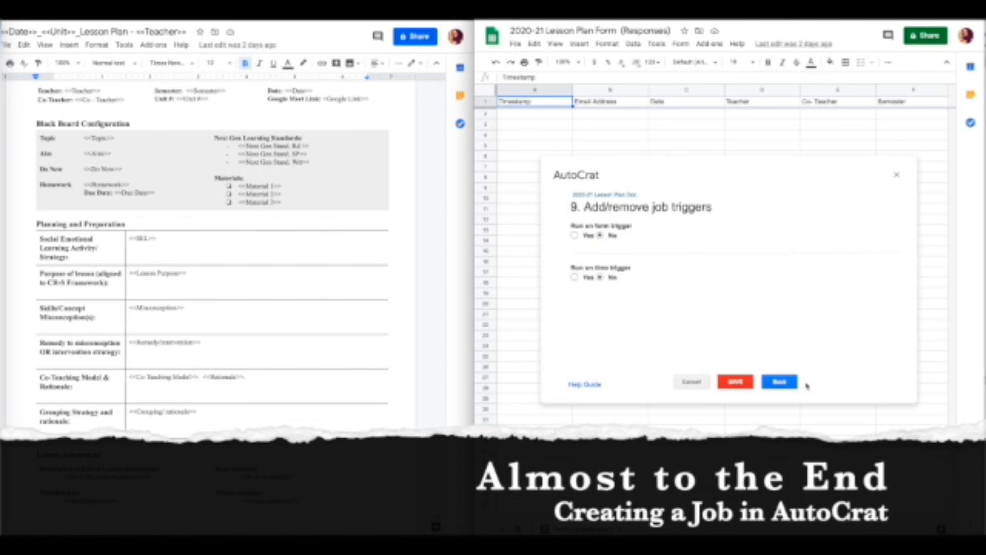
{"action": "left_click", "coordinate": [736, 382]}
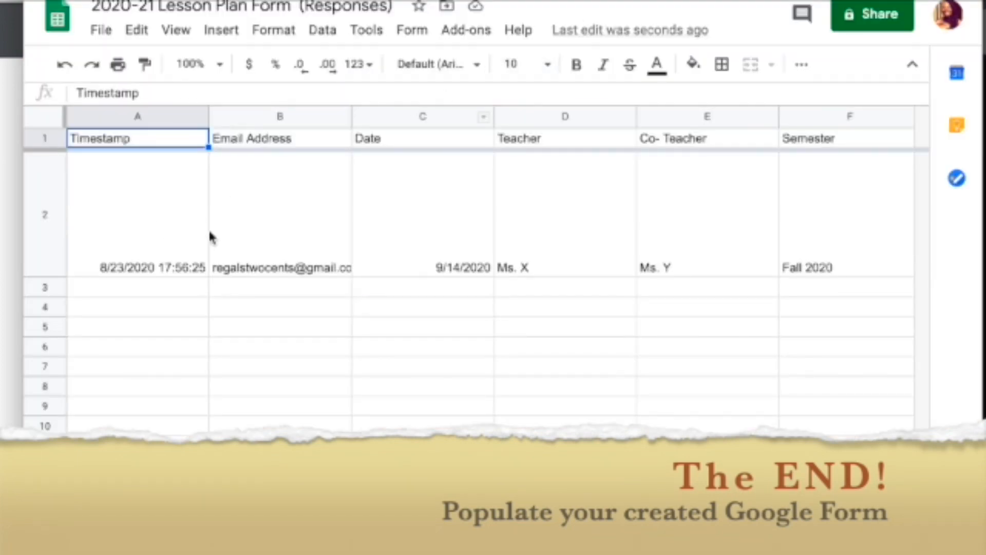
Check the AutoCrat merge columns for 'Document successfully created' and the merged Doc link.
{"action": "scroll", "coordinate": [754, 229], "scroll_direction": "right", "scroll_amount": 20}
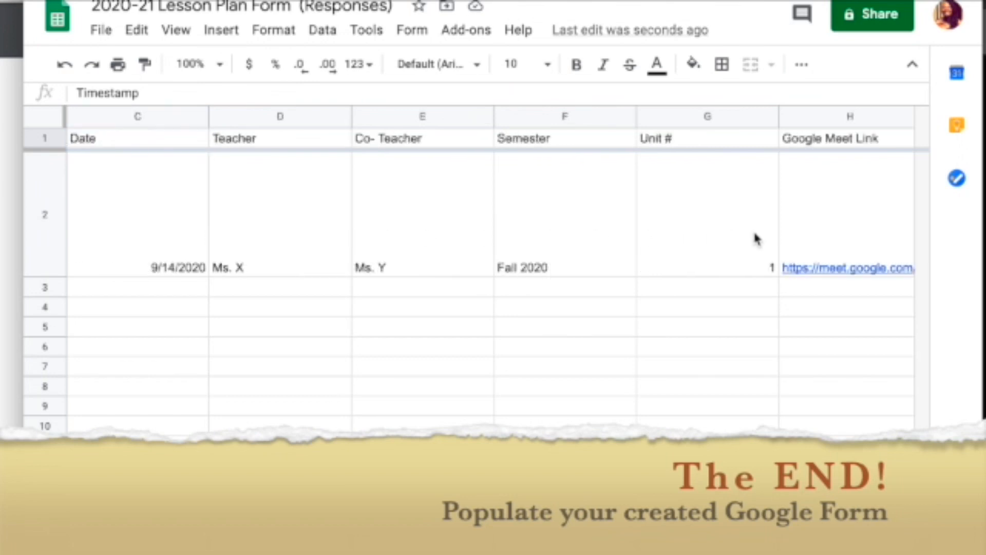
{"action": "scroll", "coordinate": [753, 229], "scroll_direction": "right", "scroll_amount": 6}
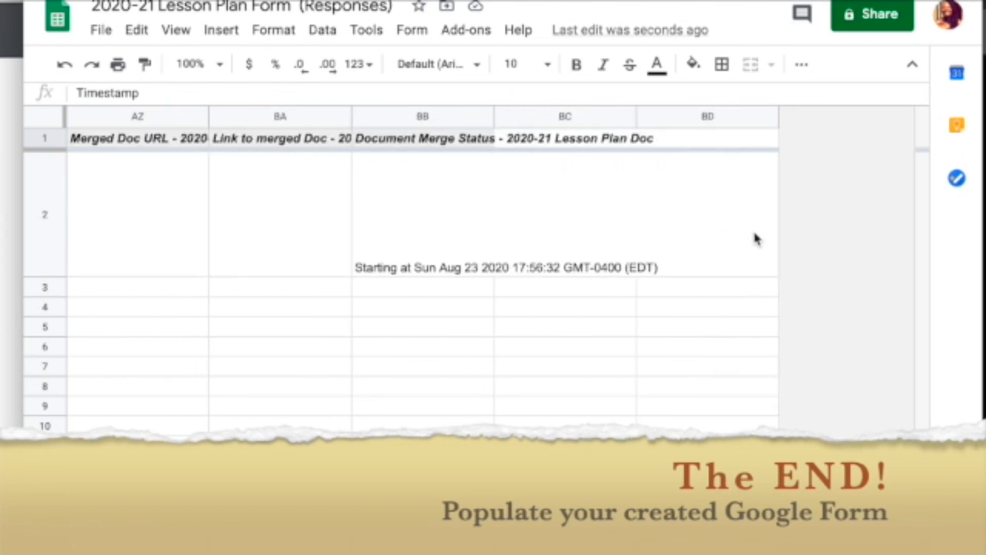
{"action": "scroll", "coordinate": [754, 233], "scroll_direction": "left", "scroll_amount": 8}
{"action": "scroll", "coordinate": [754, 233], "scroll_direction": "right", "scroll_amount": 7}
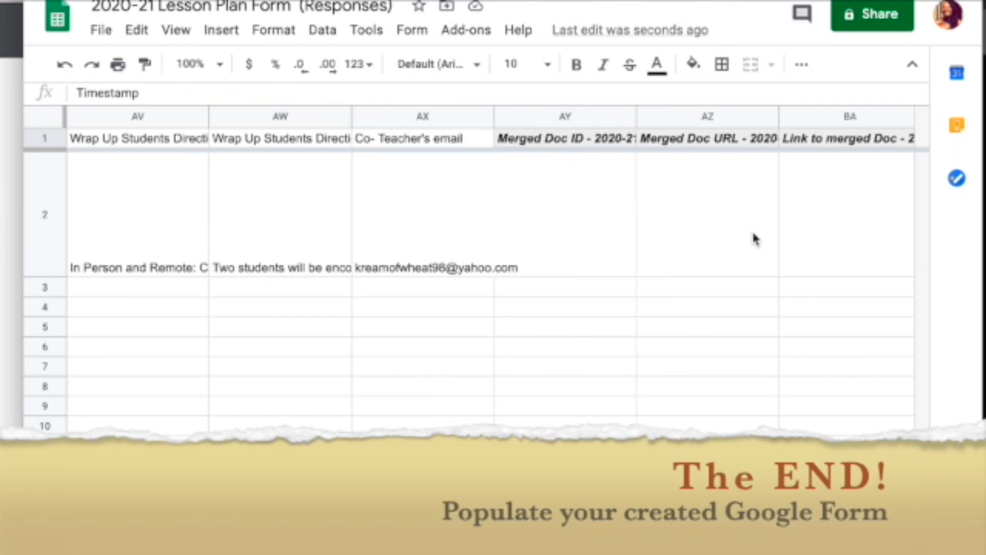
{"action": "scroll", "coordinate": [753, 236], "scroll_direction": "right", "scroll_amount": 1}
{"action": "scroll", "coordinate": [753, 236], "scroll_direction": "left", "scroll_amount": 2}
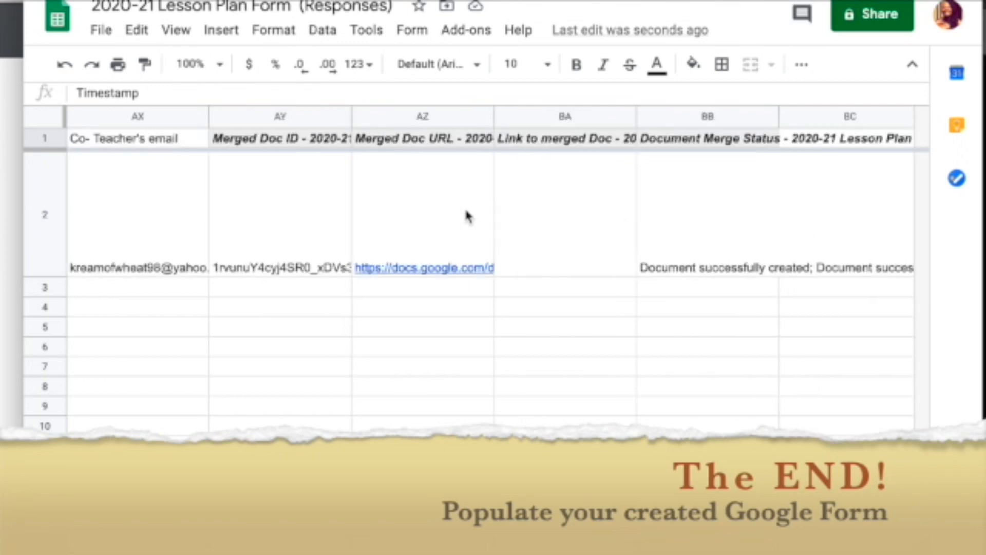
{"action": "mouse_move", "coordinate": [371, 230]}
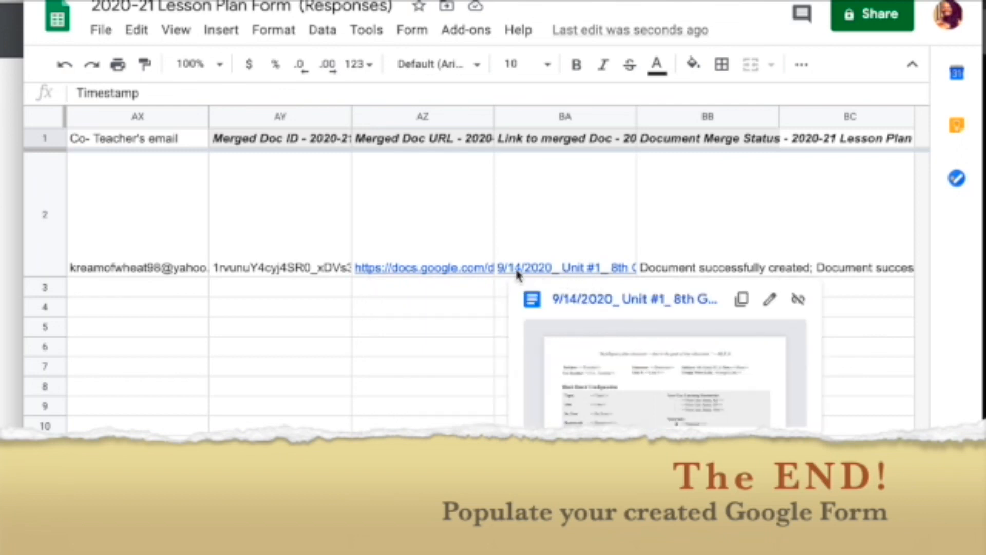
{"action": "mouse_move", "coordinate": [413, 272]}
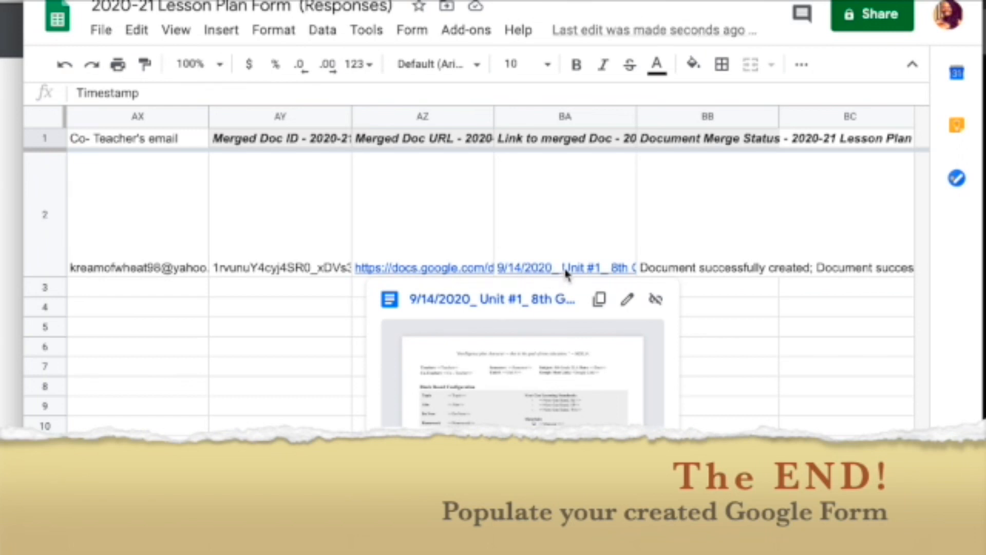
{"action": "mouse_move", "coordinate": [565, 272]}
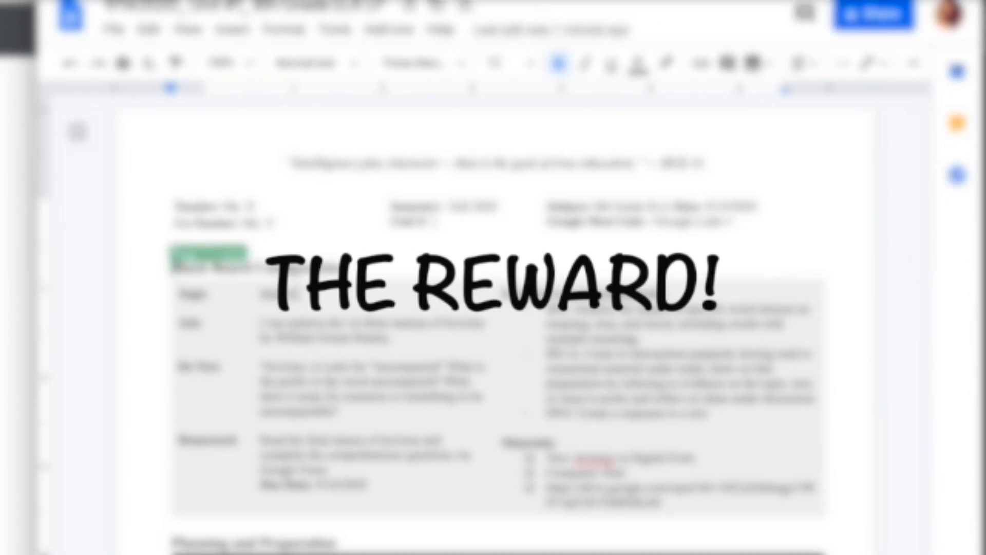
Correct Invitcus to Invictus, Excercise to Exercise, and read to reading in the lesson plan.
{"action": "scroll", "coordinate": [344, 313], "scroll_direction": "down", "scroll_amount": 1}
{"action": "scroll", "coordinate": [344, 314], "scroll_direction": "down", "scroll_amount": 1}
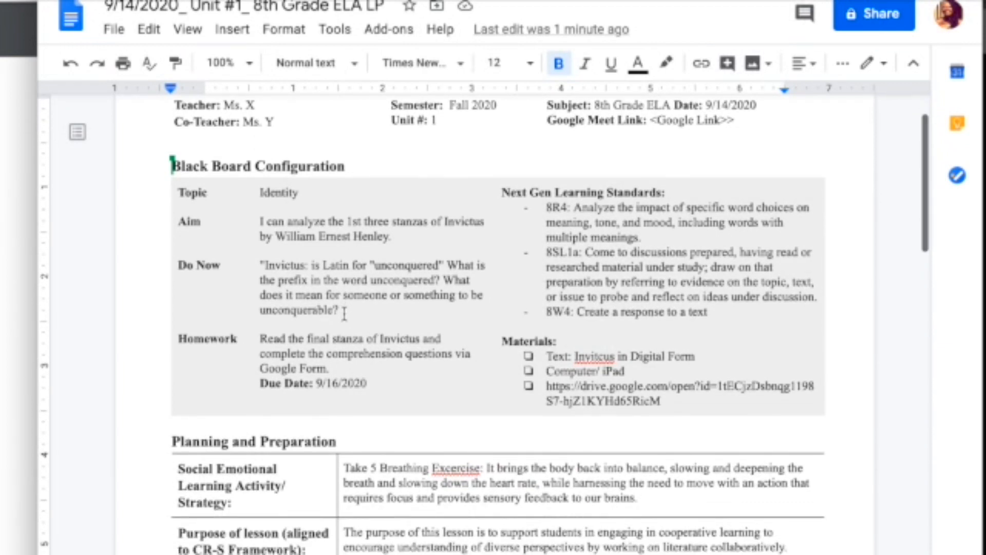
{"action": "scroll", "coordinate": [345, 312], "scroll_direction": "down", "scroll_amount": 1}
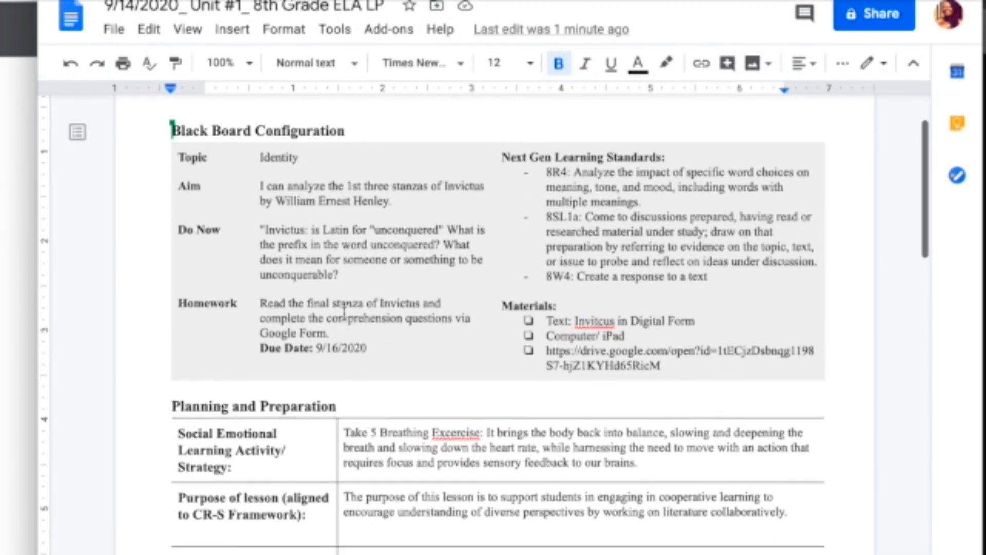
{"action": "left_click", "coordinate": [604, 322]}
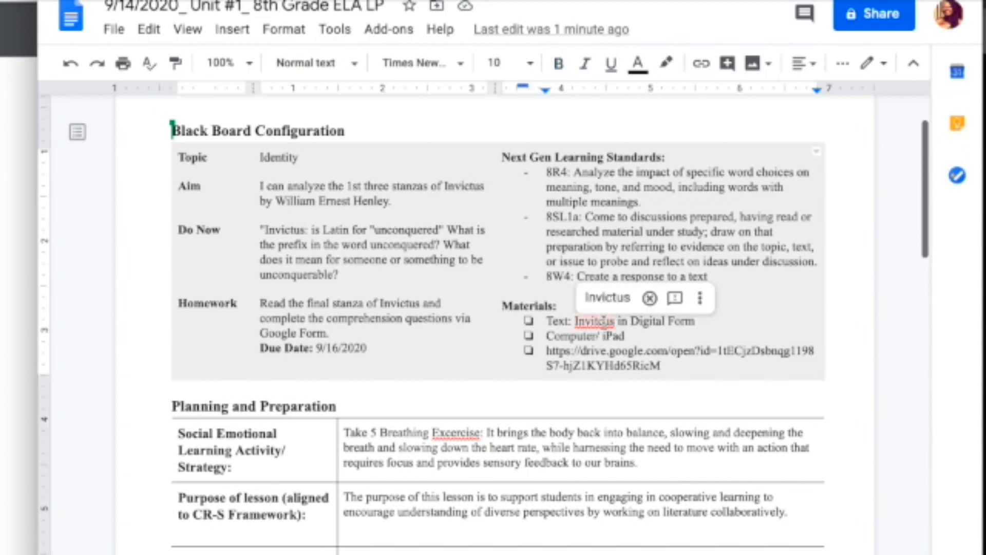
{"action": "left_click", "coordinate": [608, 298]}
{"action": "scroll", "coordinate": [462, 426], "scroll_direction": "down", "scroll_amount": 1}
{"action": "right_click", "coordinate": [458, 430]}
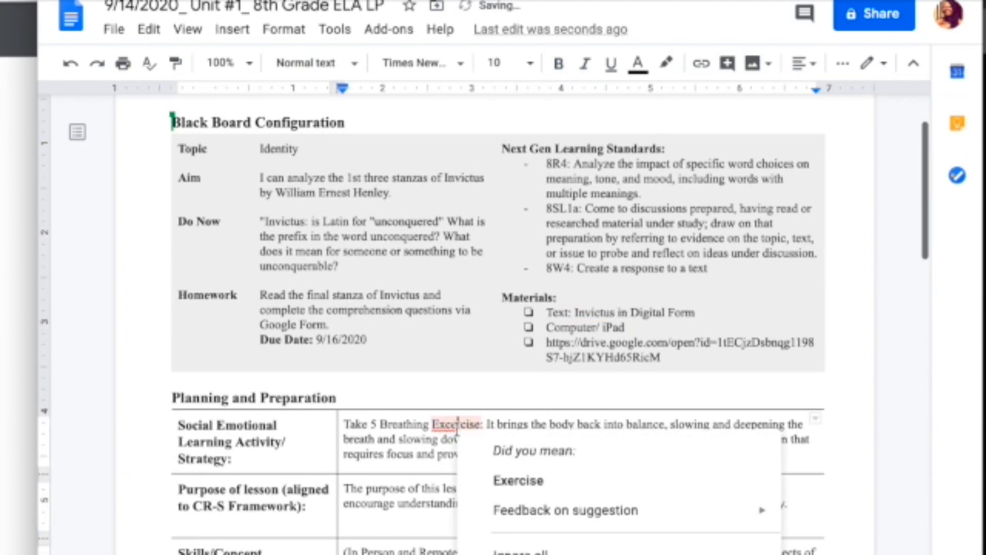
{"action": "left_click", "coordinate": [507, 482]}
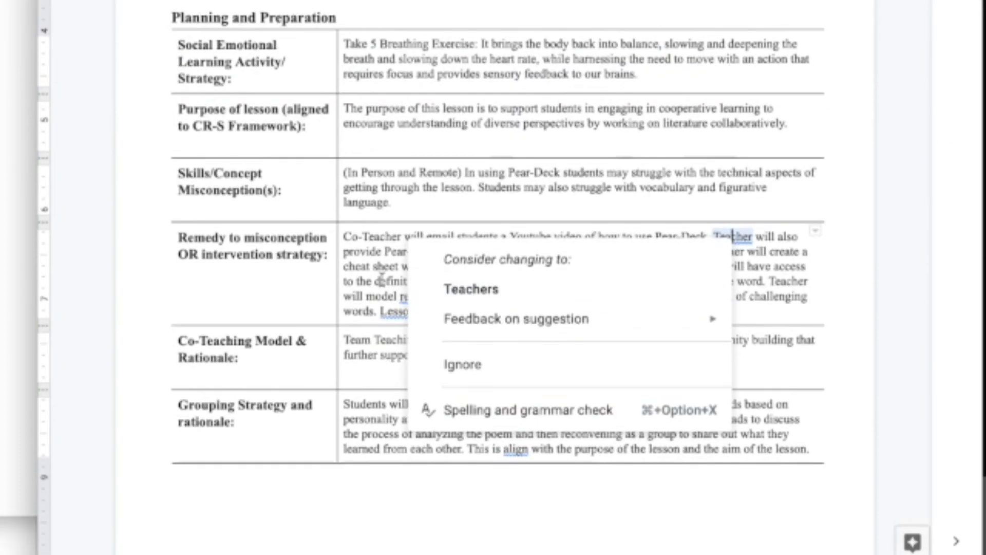
{"action": "left_click", "coordinate": [385, 284]}
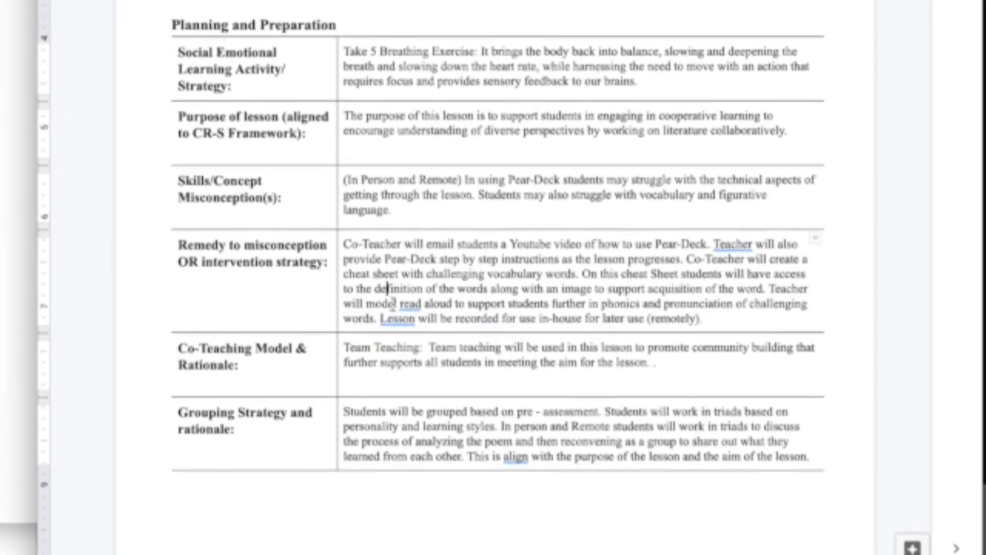
{"action": "left_click", "coordinate": [411, 314]}
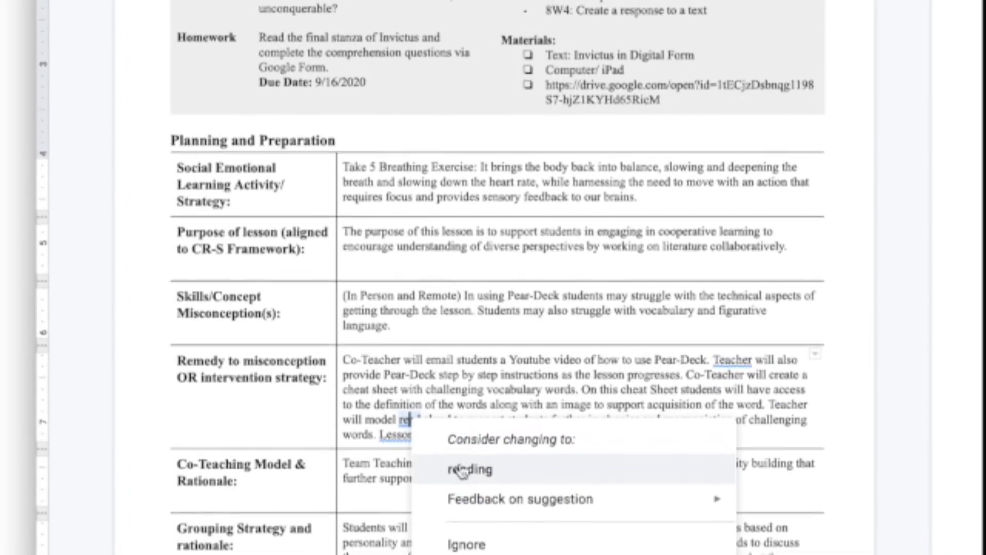
{"action": "left_click", "coordinate": [468, 446]}
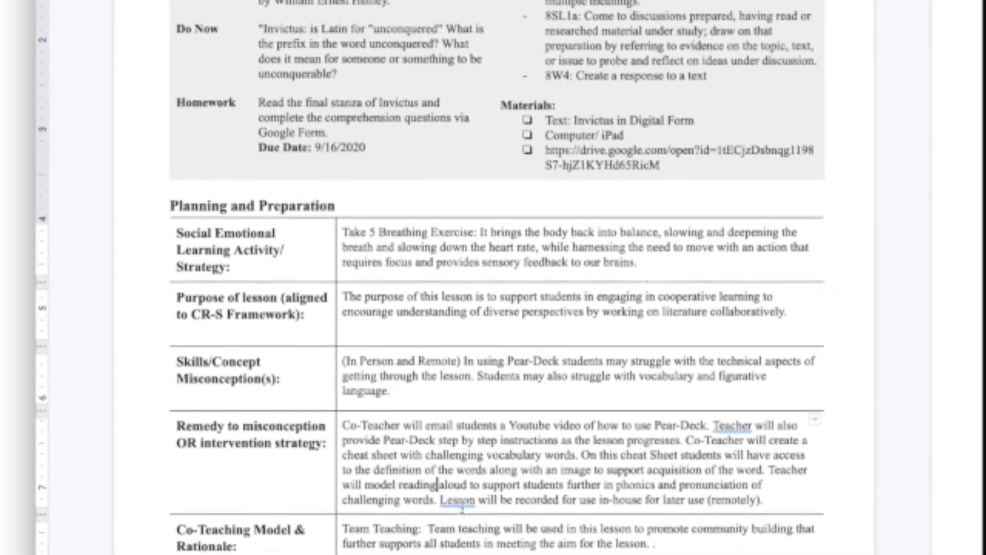
{"action": "left_click", "coordinate": [461, 502]}
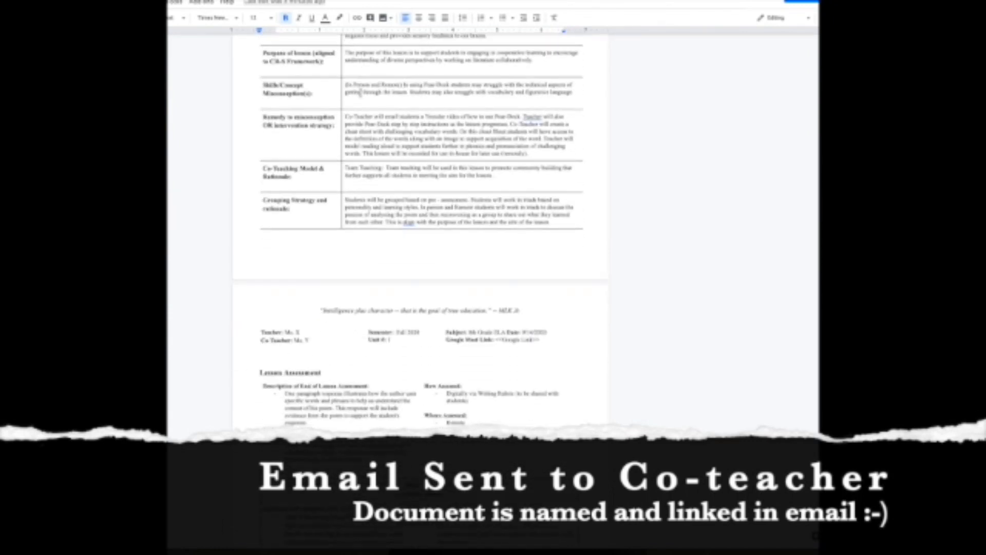
{"action": "scroll", "coordinate": [361, 92], "scroll_direction": "down", "scroll_amount": 5}
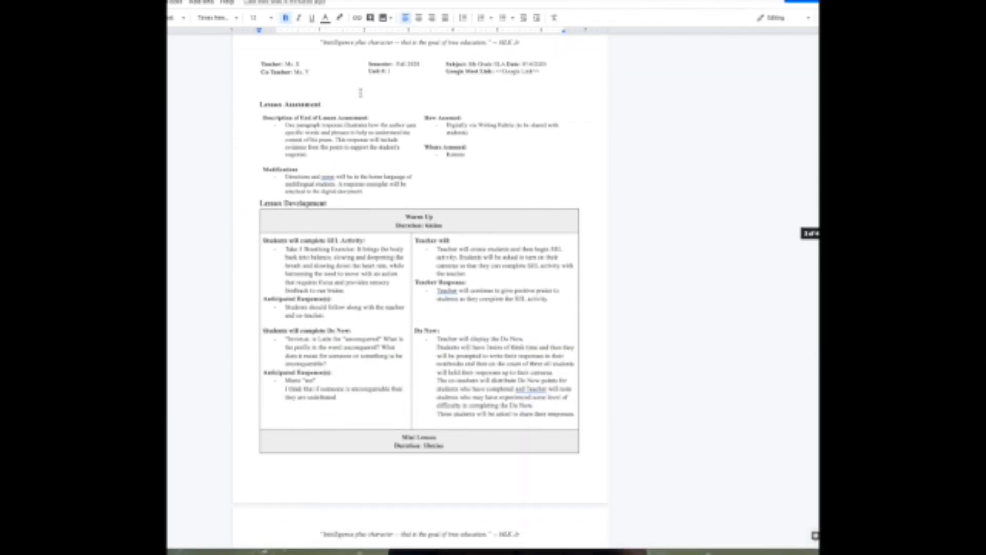
{"action": "scroll", "coordinate": [361, 92], "scroll_direction": "down", "scroll_amount": 7}
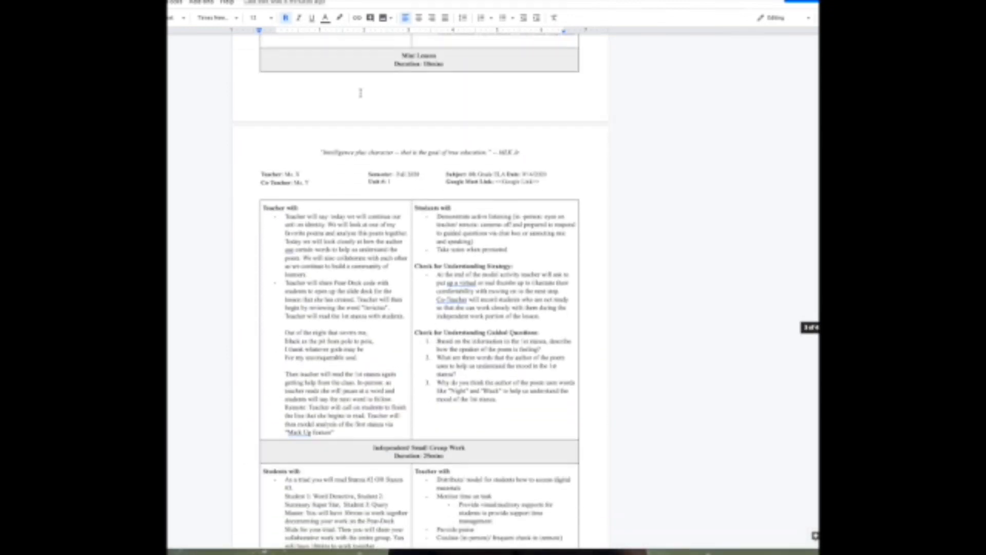
{"action": "scroll", "coordinate": [361, 92], "scroll_direction": "down", "scroll_amount": 5}
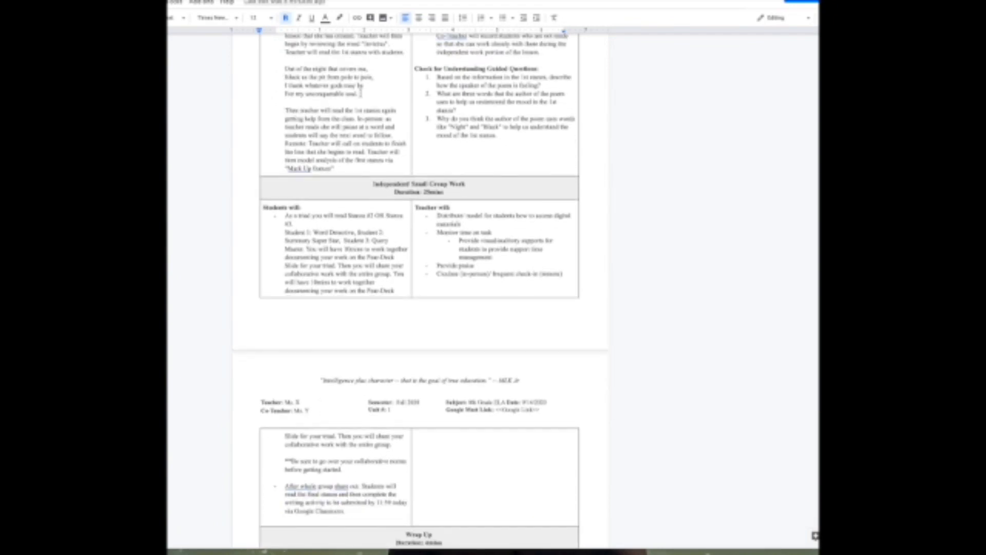
{"action": "scroll", "coordinate": [360, 93], "scroll_direction": "down", "scroll_amount": 5}
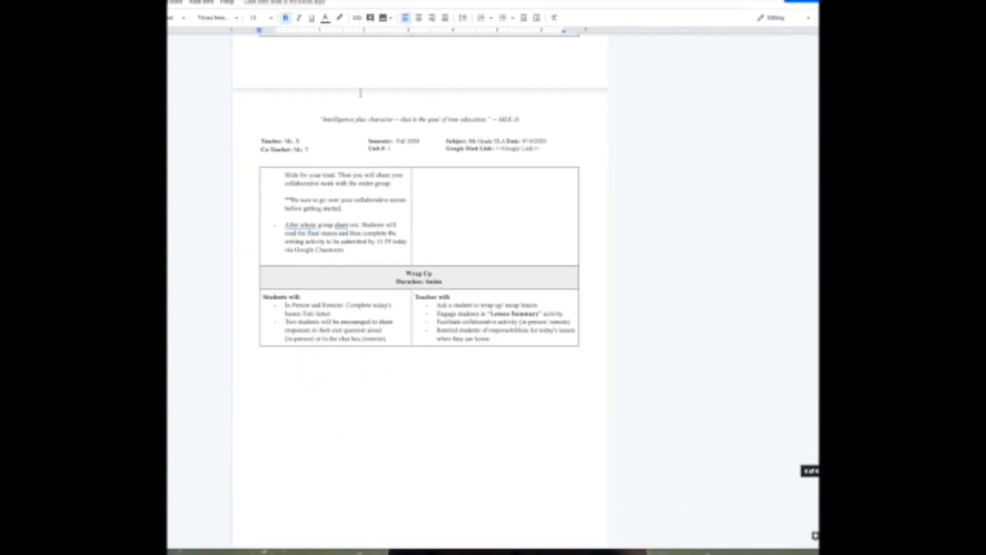
{"action": "scroll", "coordinate": [360, 93], "scroll_direction": "down", "scroll_amount": 1}
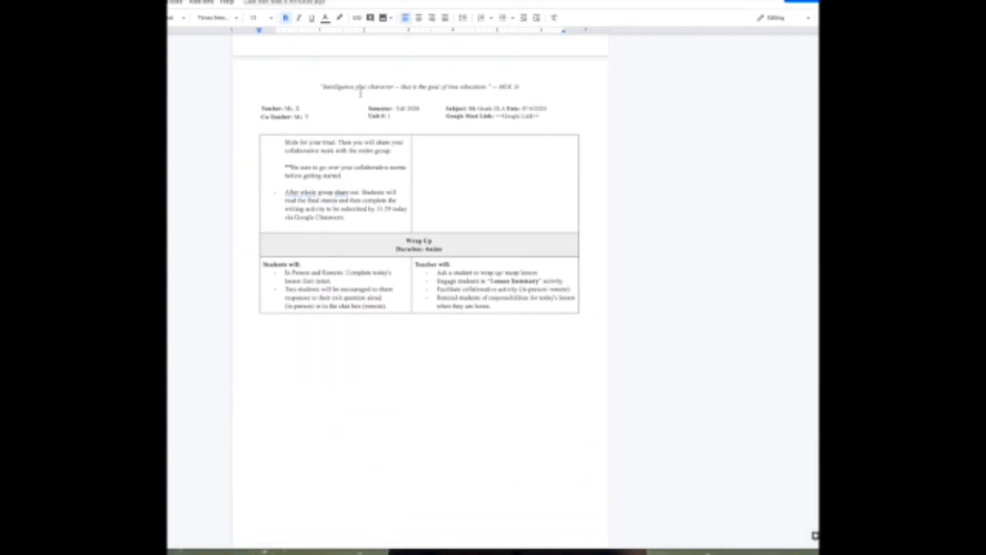
{"action": "scroll", "coordinate": [360, 90], "scroll_direction": "up", "scroll_amount": 5}
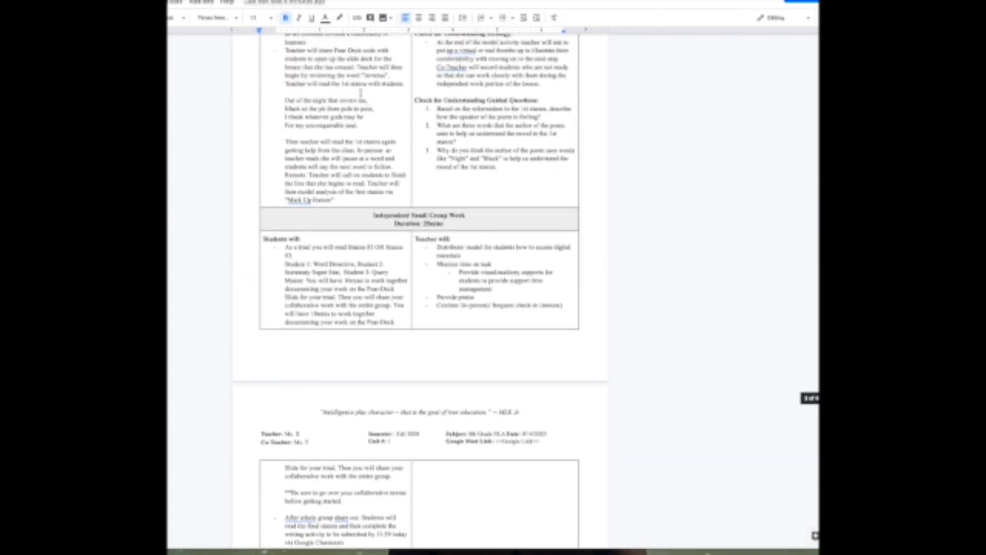
{"action": "scroll", "coordinate": [360, 93], "scroll_direction": "up", "scroll_amount": 2}
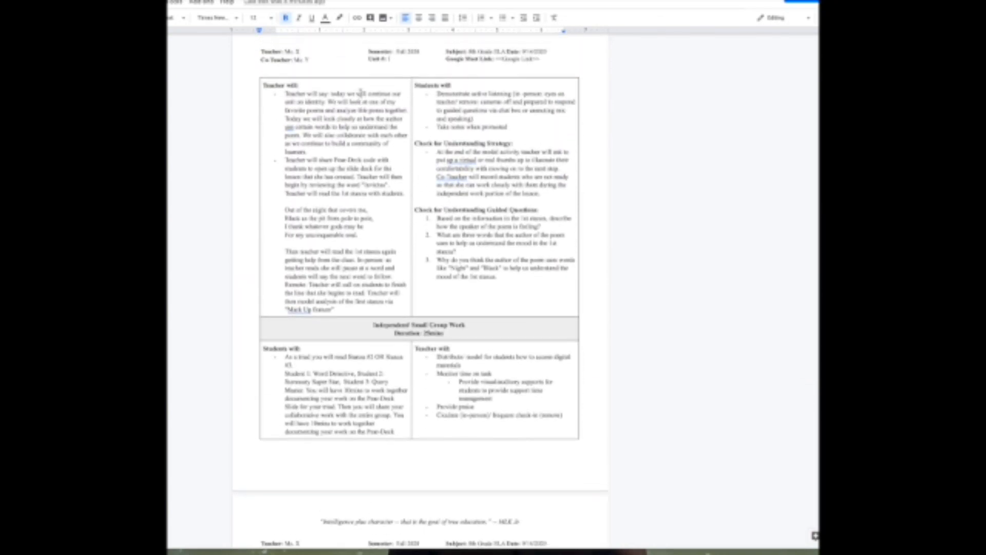